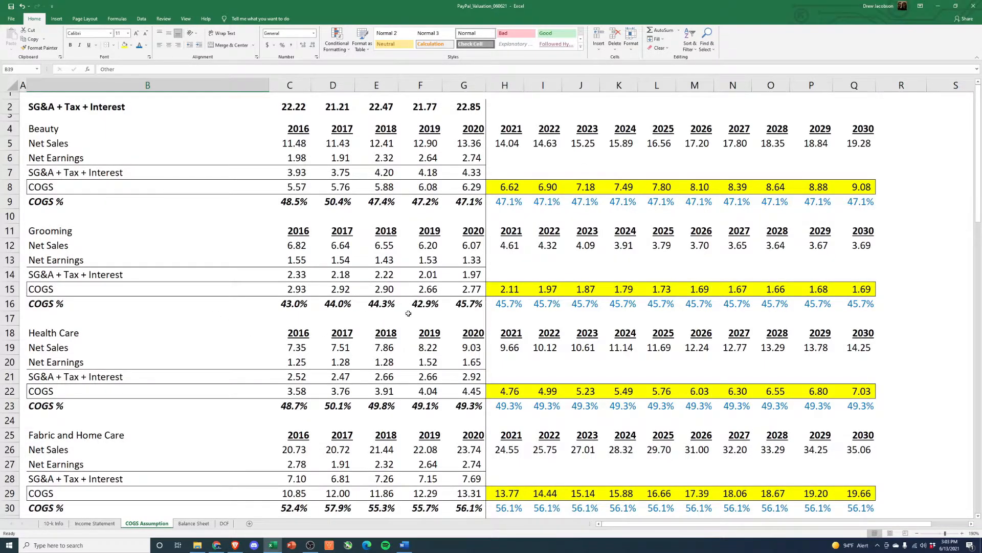
Examine the Revenue table by product category on the COGS Assumption sheet, including the forecast totals for 2021 to 2030
scroll(407, 313, down, 9)
scroll(408, 313, down, 8)
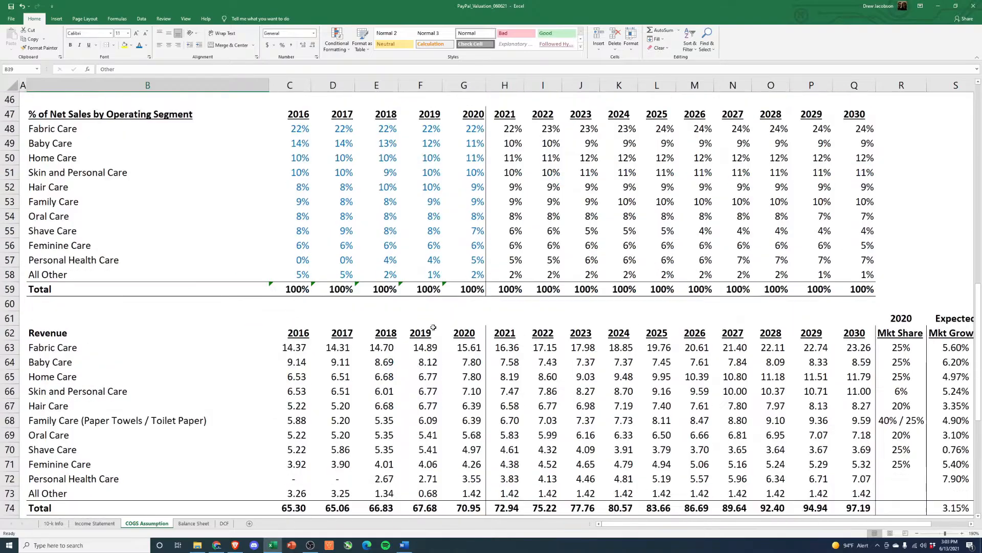
drag(504, 420, 859, 421)
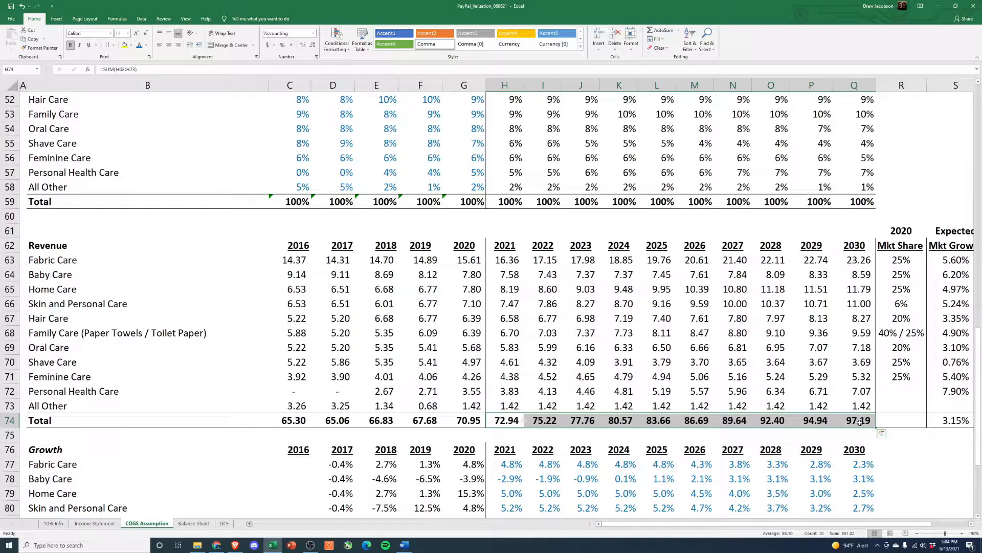
click(323, 306)
click(63, 259)
drag(51, 245, 849, 422)
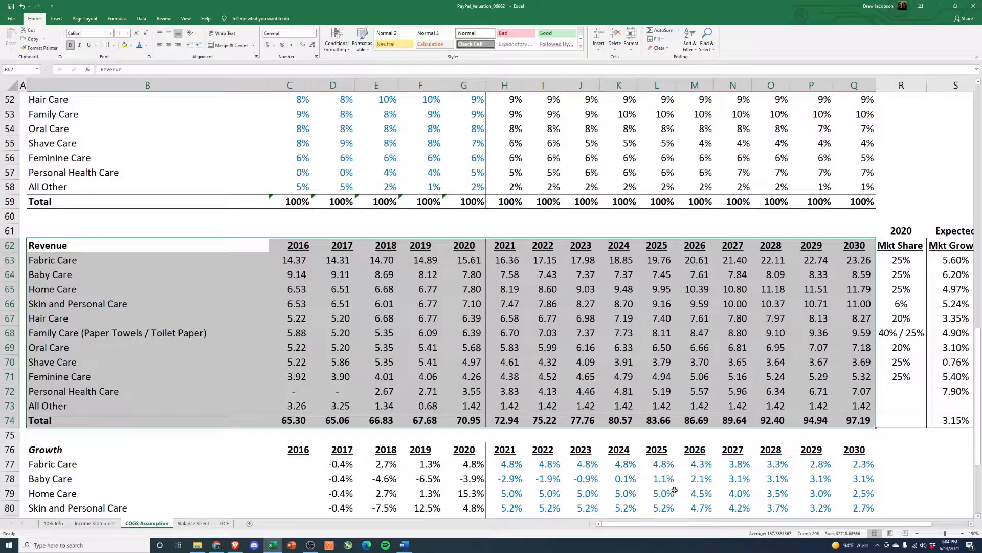
Review the 2016 to 2020 net sales and net earnings of each reportable segment on the 10-k Info sheet
click(54, 523)
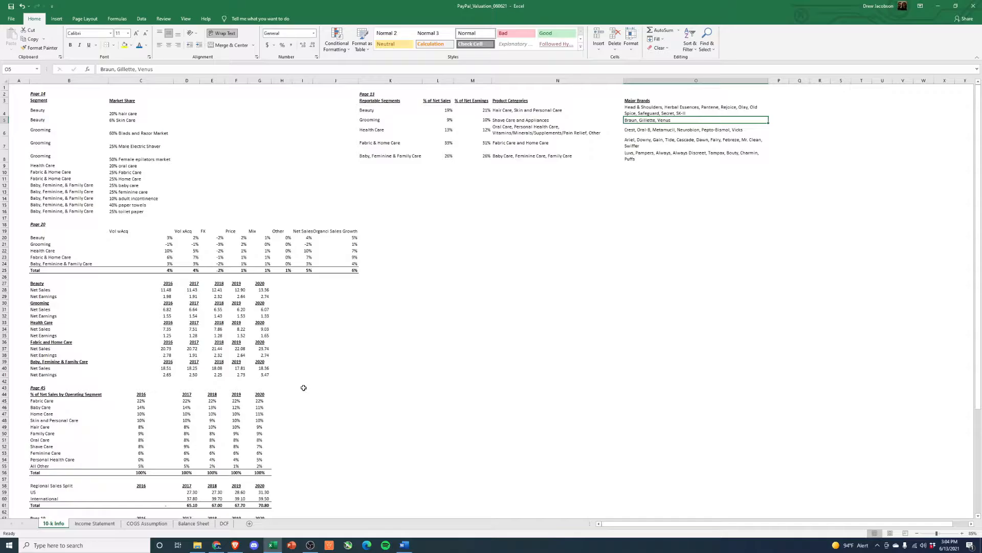
ctrl+scroll(170, 362, up, 3)
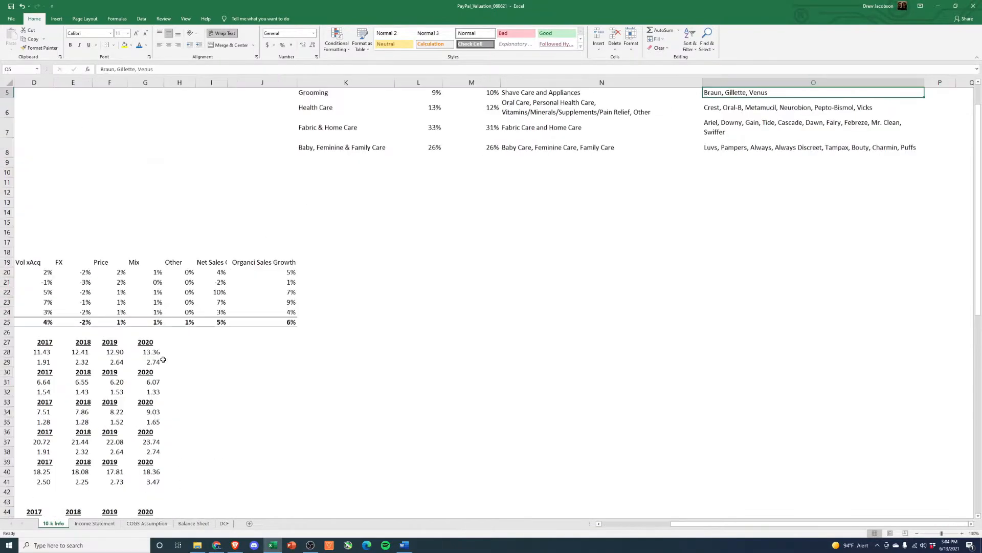
drag(716, 525, 603, 515)
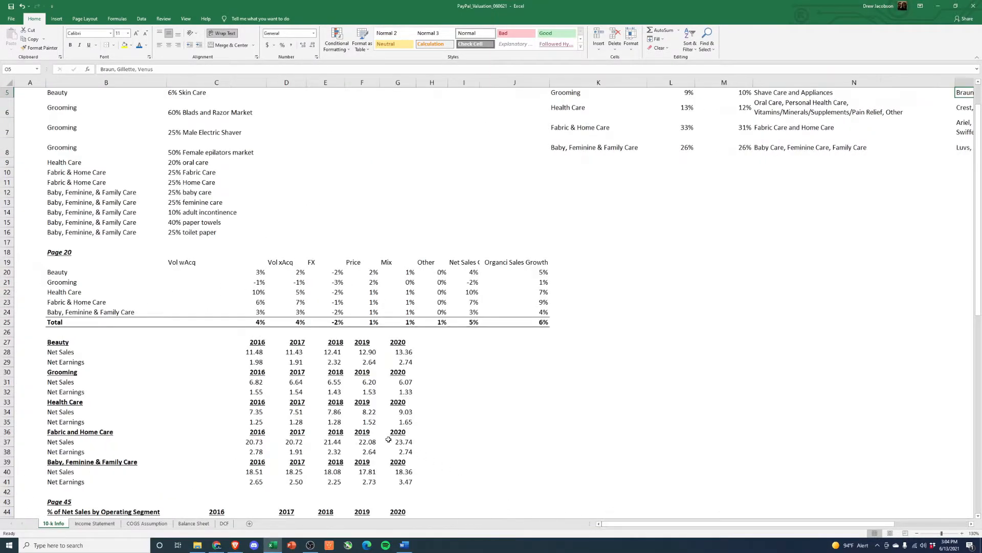
scroll(266, 389, down, 1)
drag(55, 295, 405, 431)
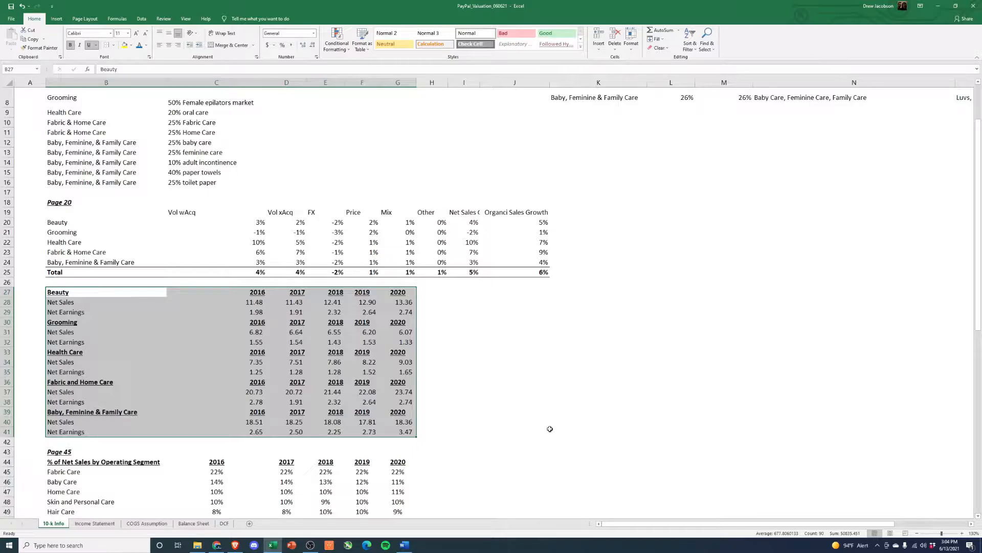
Compare the operating segments in the Page 45 table with the reportable segments and product categories in the Page 13 table
scroll(550, 428, down, 4)
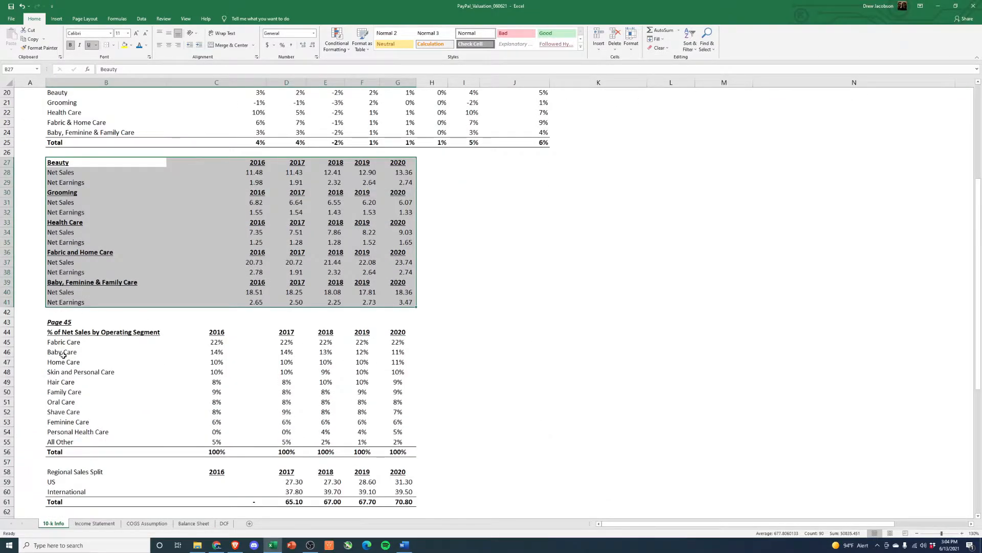
click(61, 343)
drag(62, 352, 66, 441)
scroll(472, 404, up, 6)
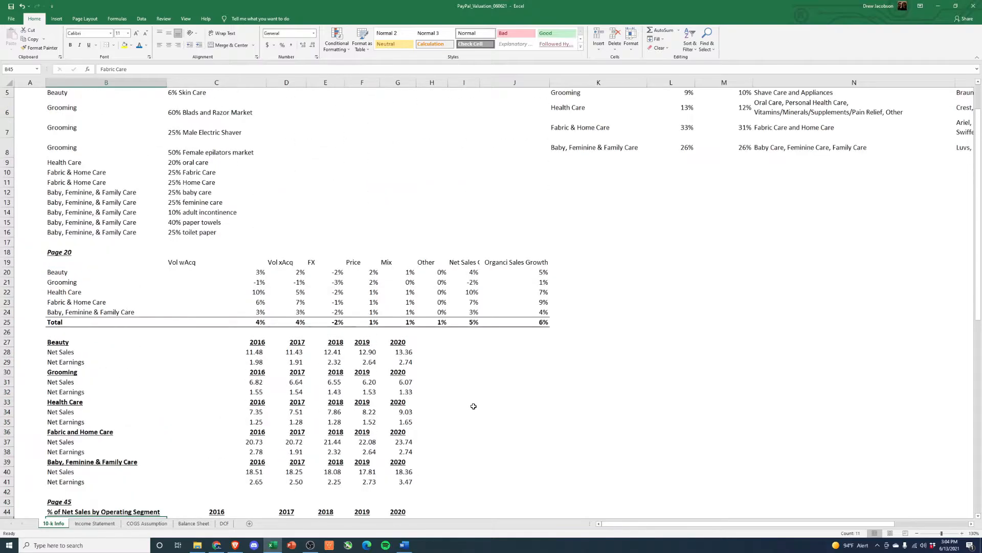
drag(637, 523, 711, 543)
drag(325, 128, 333, 196)
drag(535, 128, 541, 196)
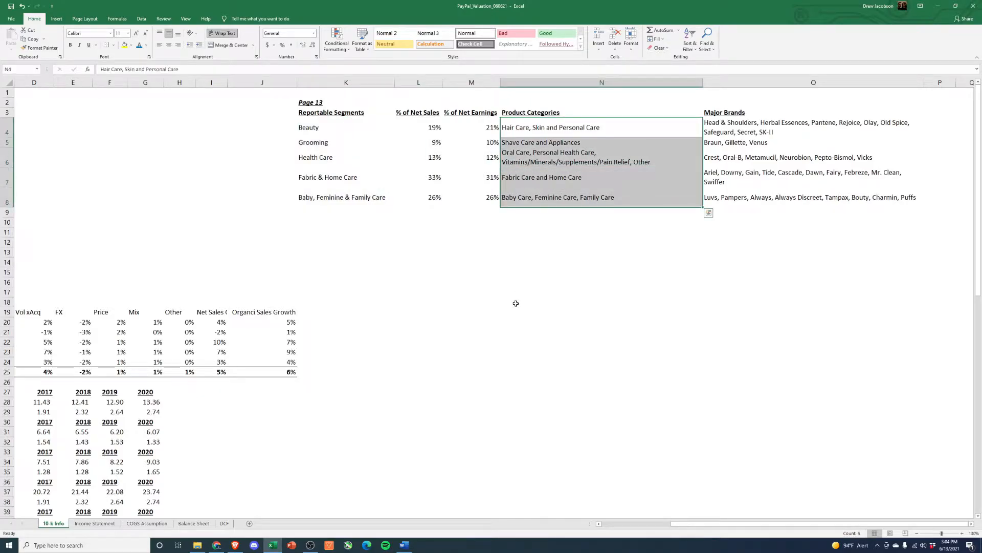
Trace the Beauty 2021 net sales formula on the COGS Assumption sheet to its source rows in the Revenue table
click(148, 523)
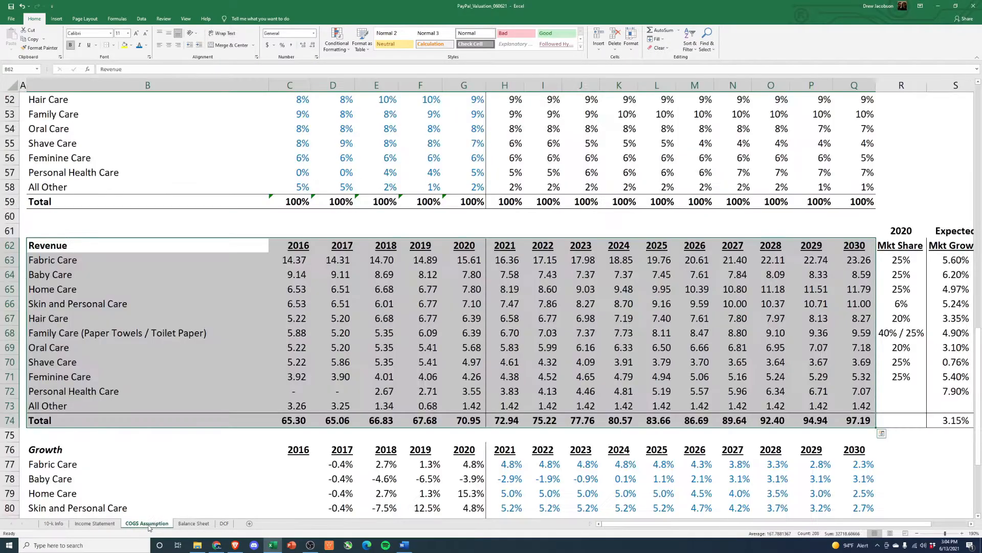
drag(56, 260, 71, 408)
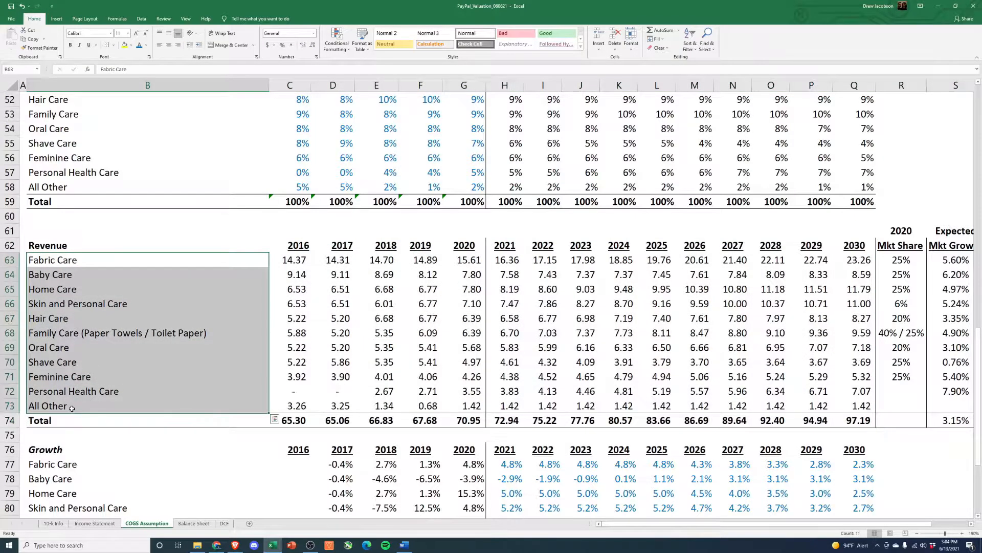
scroll(72, 408, up, 17)
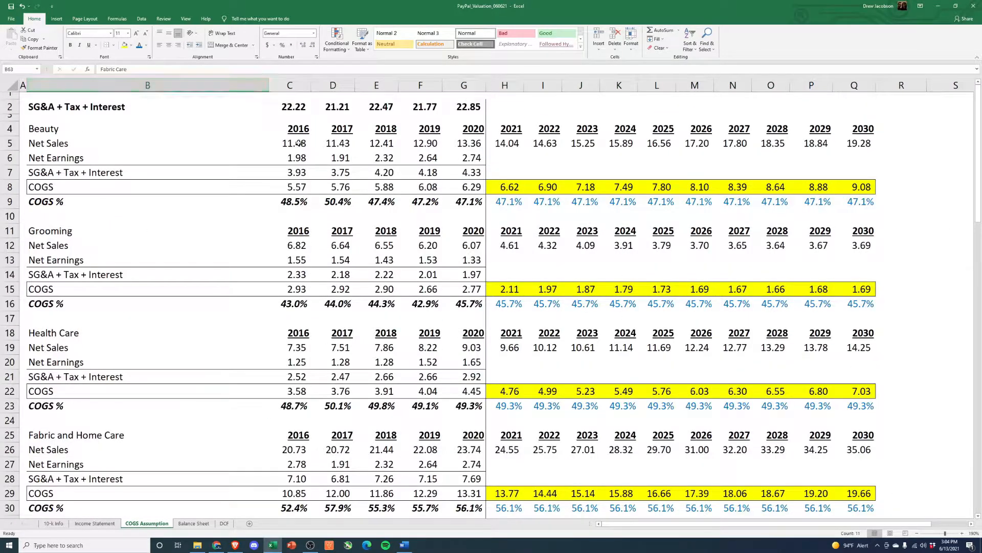
click(299, 143)
click(504, 143)
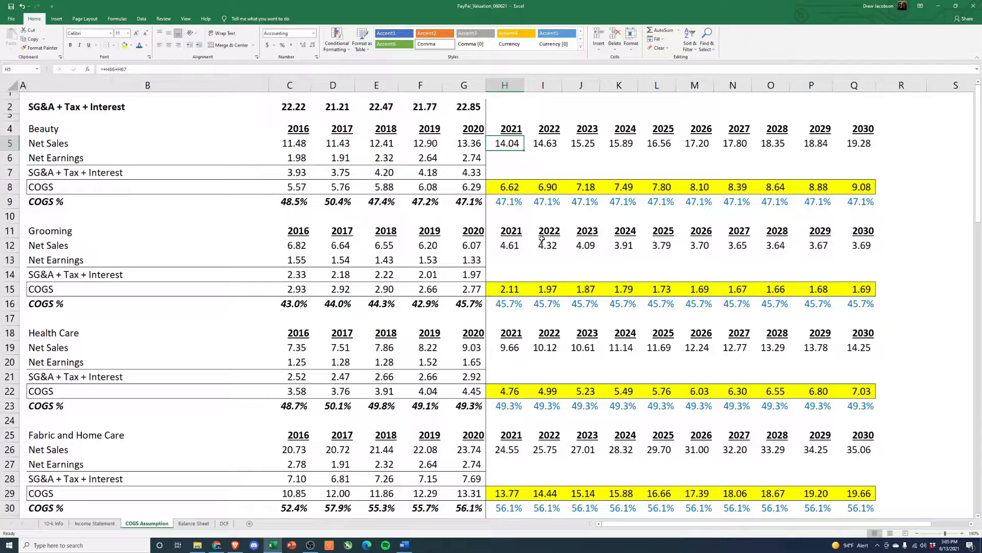
key(F2)
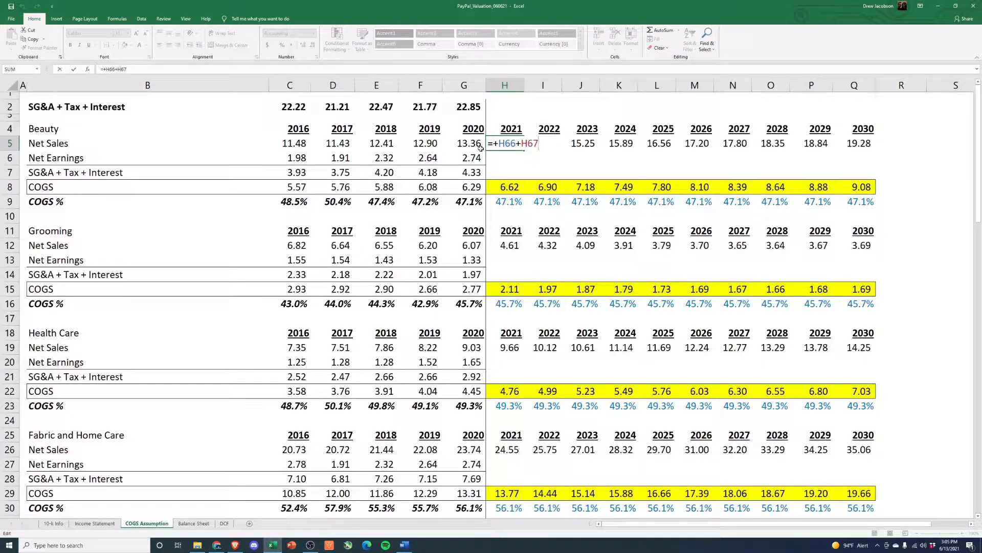
scroll(517, 201, down, 12)
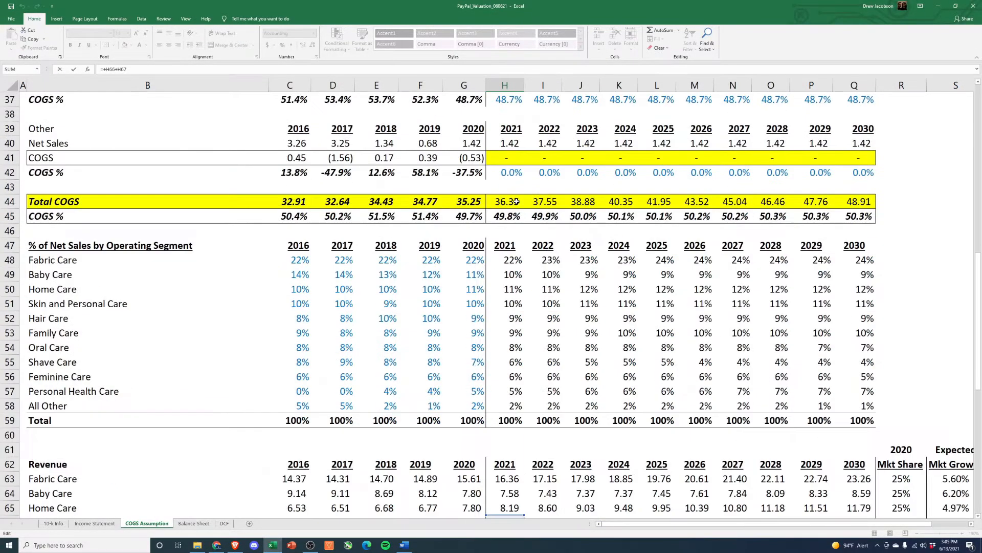
scroll(516, 201, down, 5)
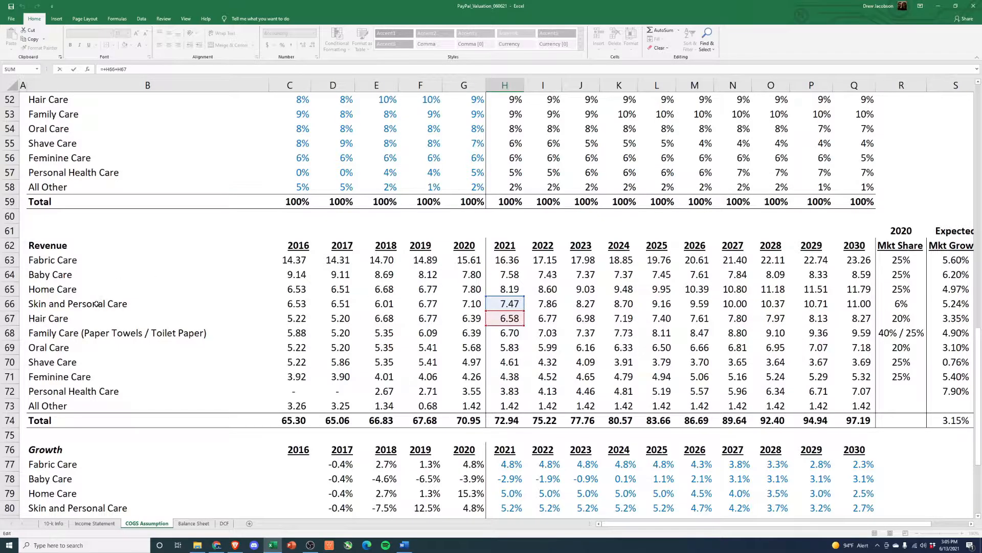
scroll(481, 312, up, 6)
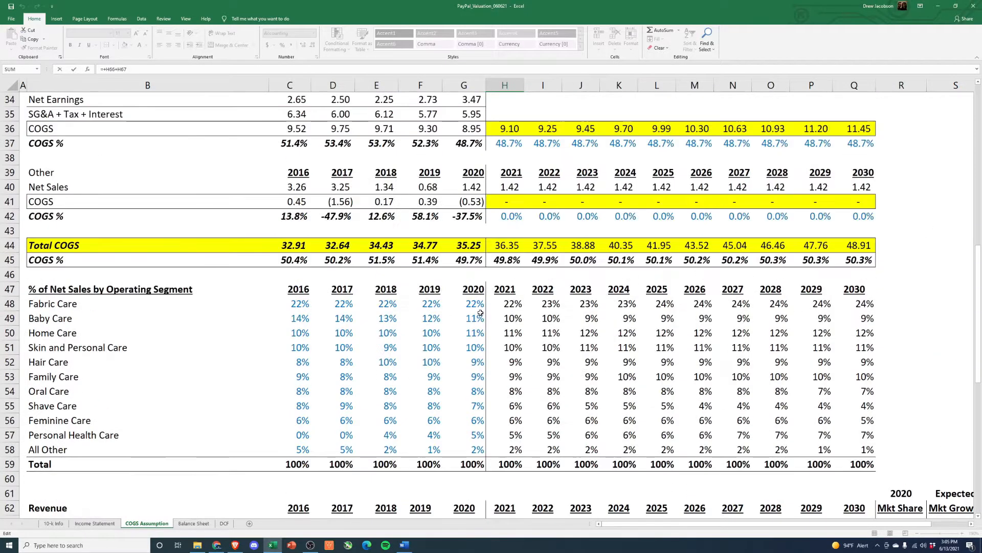
scroll(481, 313, up, 11)
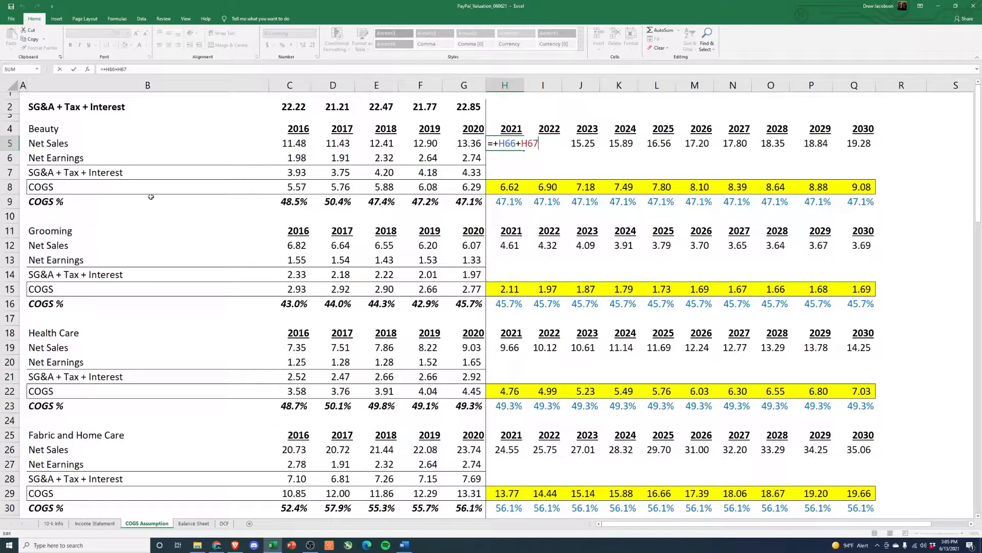
key(ctrl+Return)
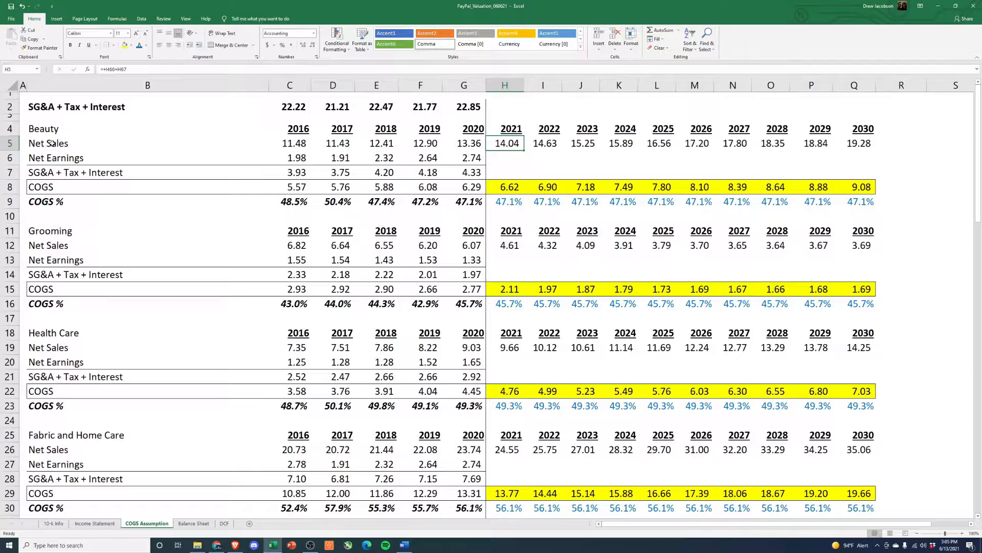
Review Beauty's historical net earnings, and the SG&A, other expense and income tax provision lines on the Income Statement sheet
drag(54, 158, 468, 165)
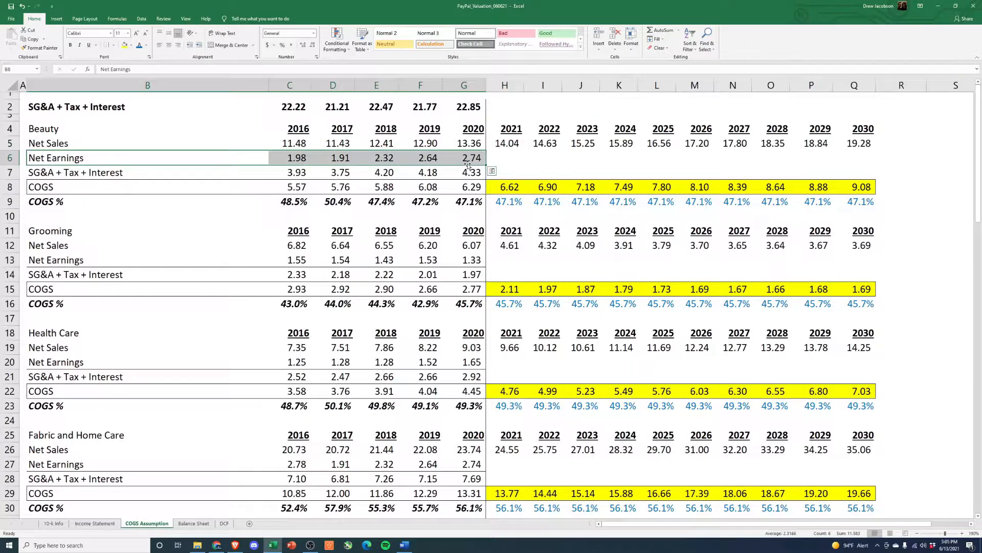
click(95, 522)
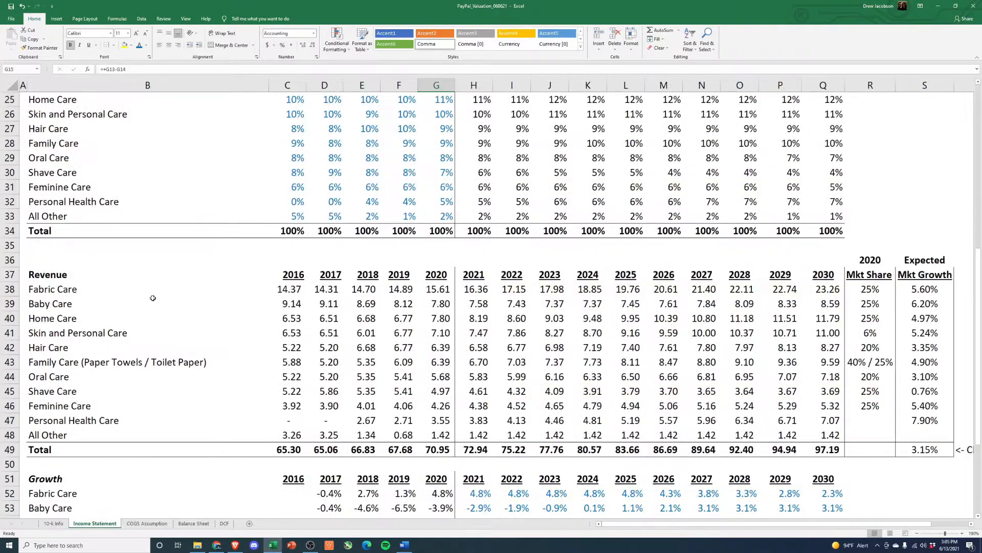
scroll(152, 297, up, 8)
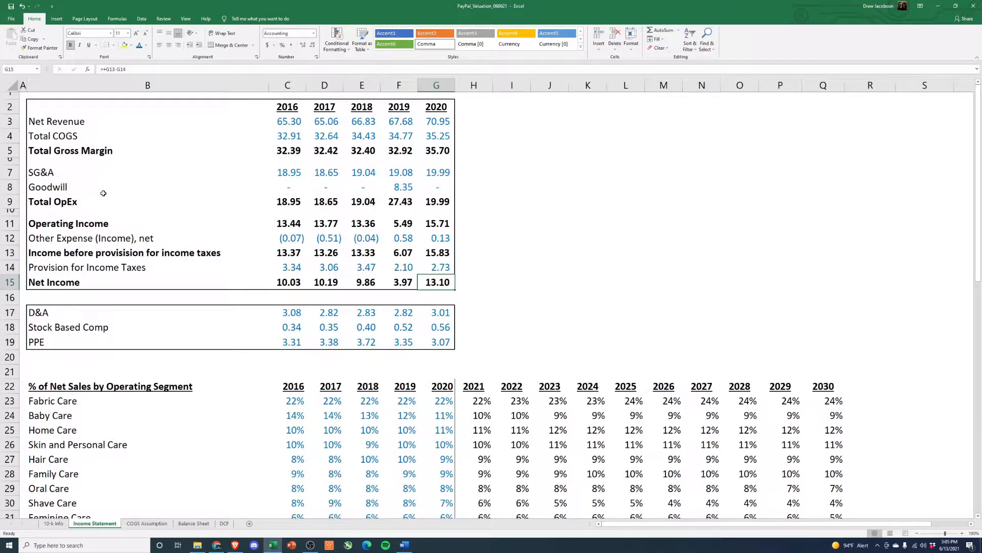
click(52, 174)
click(59, 241)
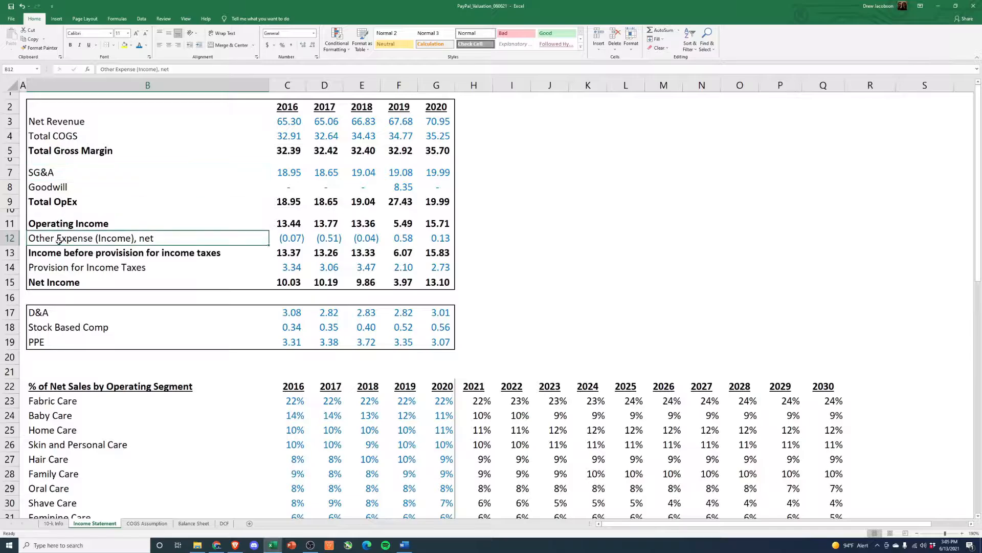
click(116, 270)
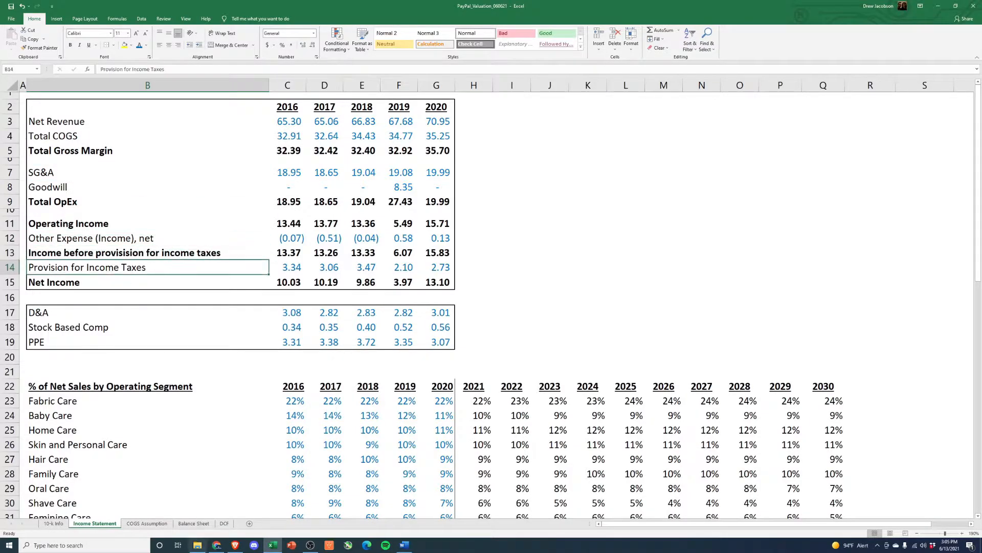
Inspect the SG&A + Tax + Interest formulas for each year from 2016 to 2020 on the COGS Assumption sheet
click(147, 522)
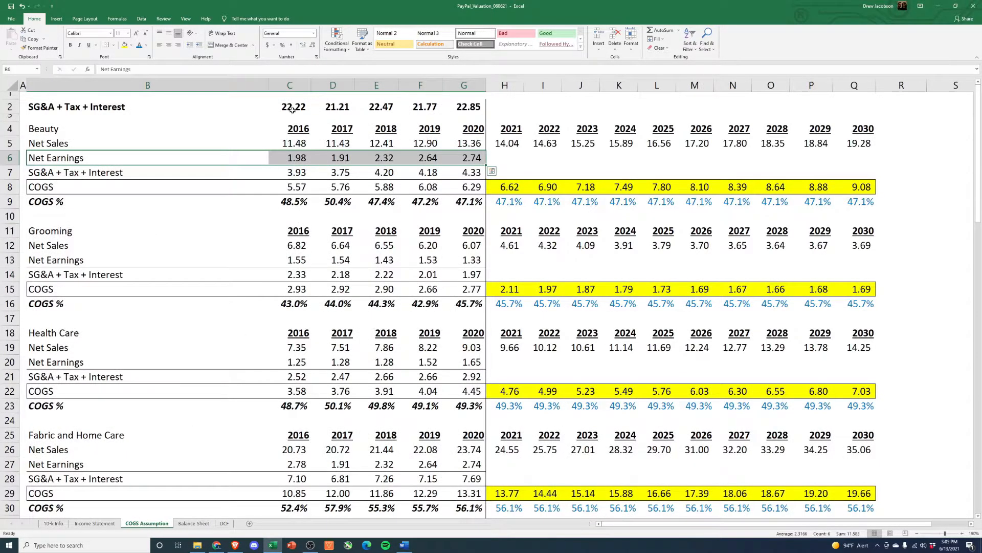
drag(293, 109, 466, 108)
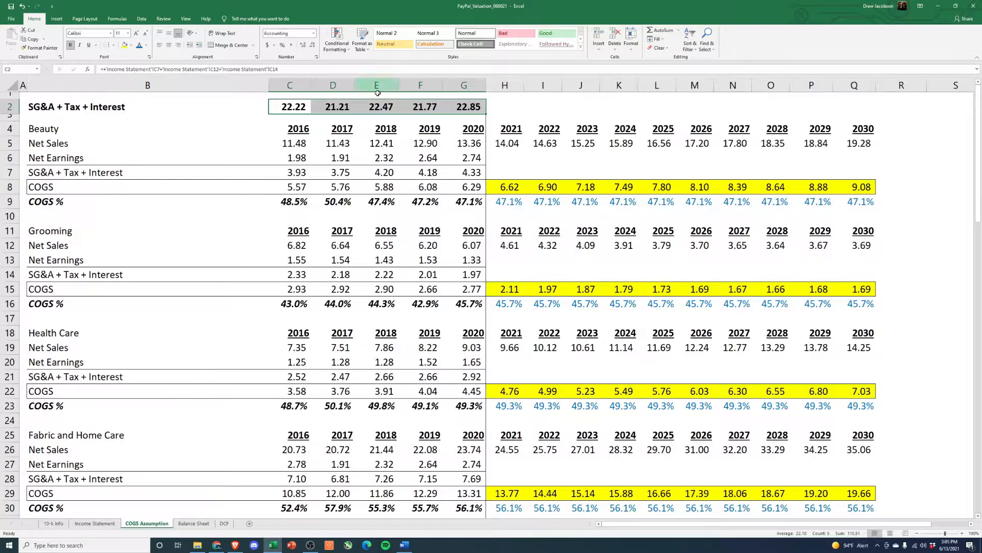
click(290, 107)
click(334, 107)
click(394, 105)
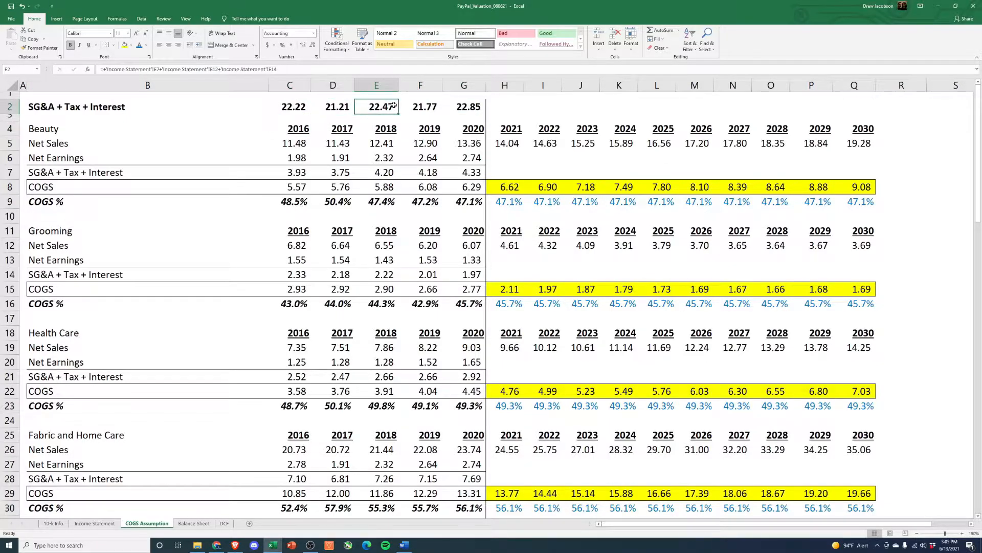
click(417, 107)
click(473, 106)
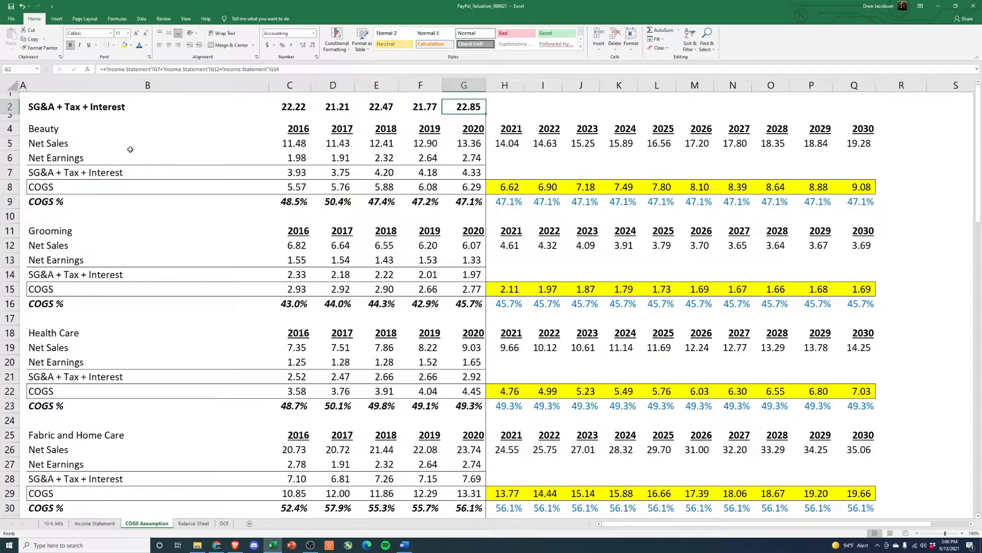
Inspect how Beauty's 2016 SG&A + Tax + Interest share and COGS are calculated from the company total and segment net sales
click(29, 174)
click(301, 173)
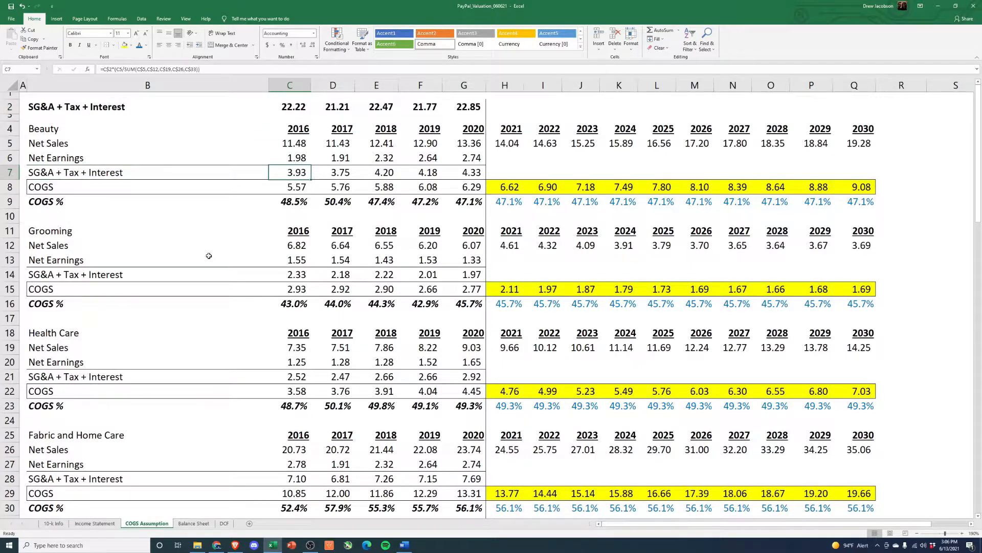
key(Up)
key(Up)
key(Up)
key(Up)
key(Up)
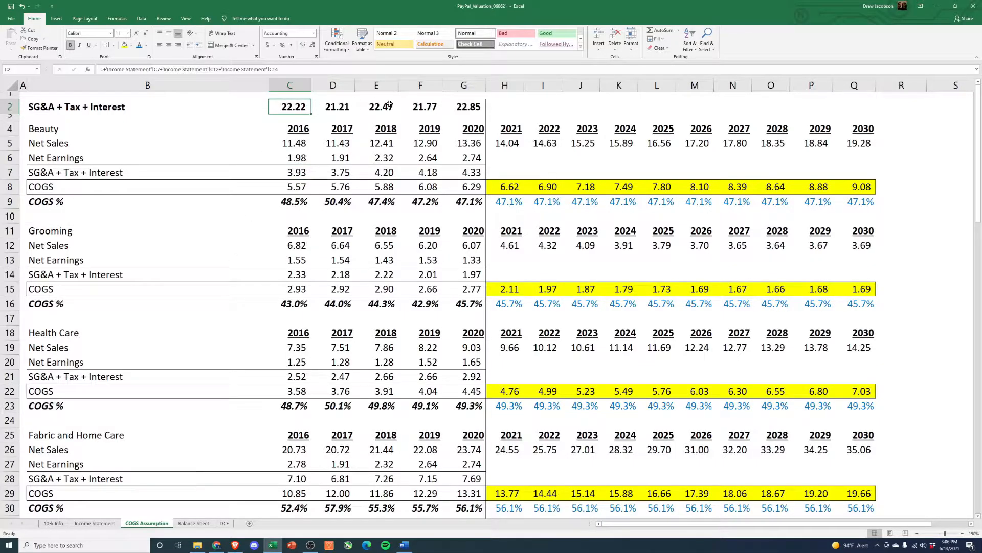
click(294, 177)
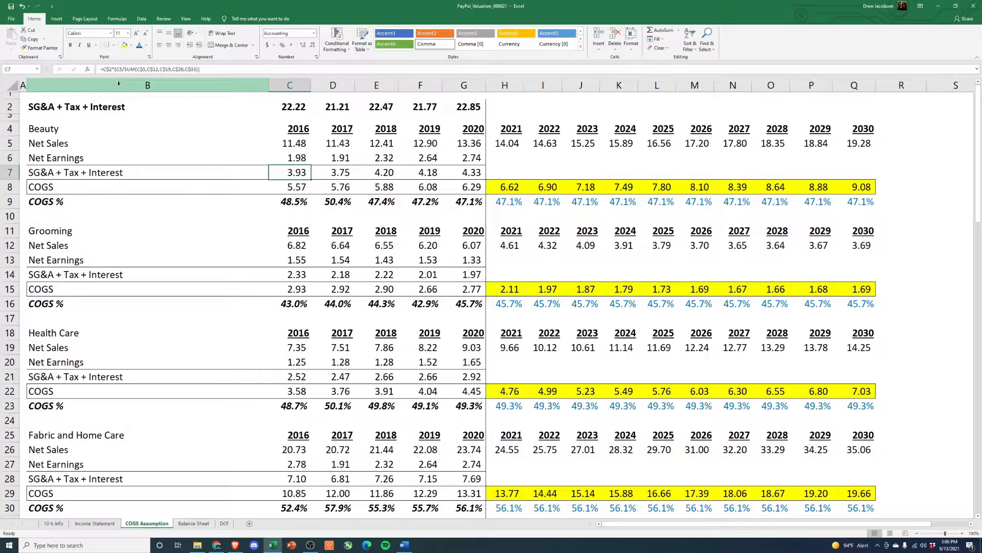
click(293, 145)
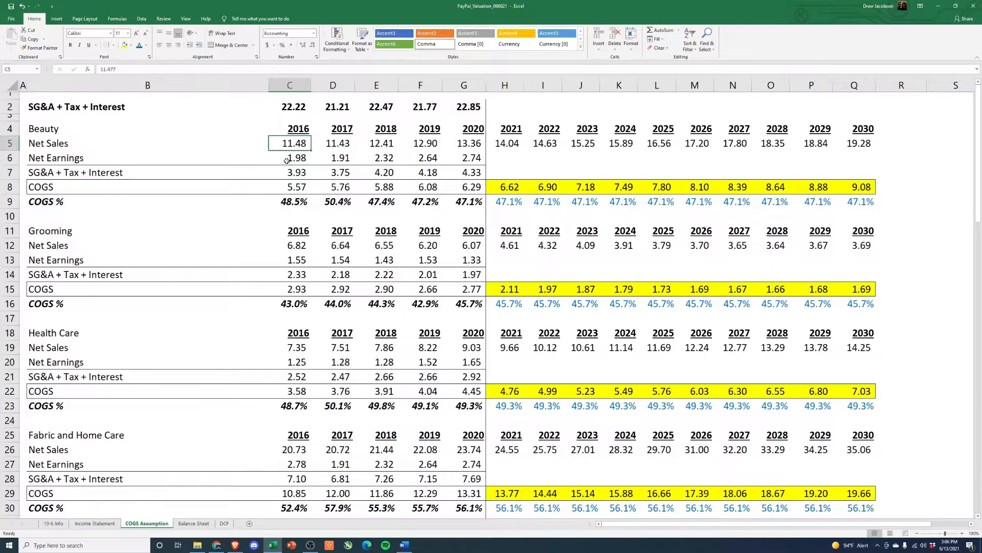
click(289, 185)
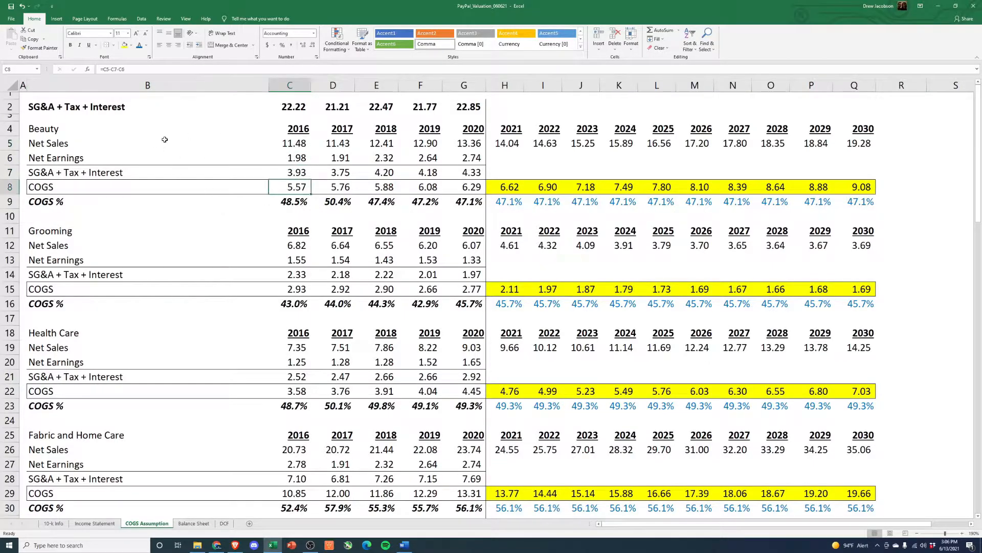
click(290, 172)
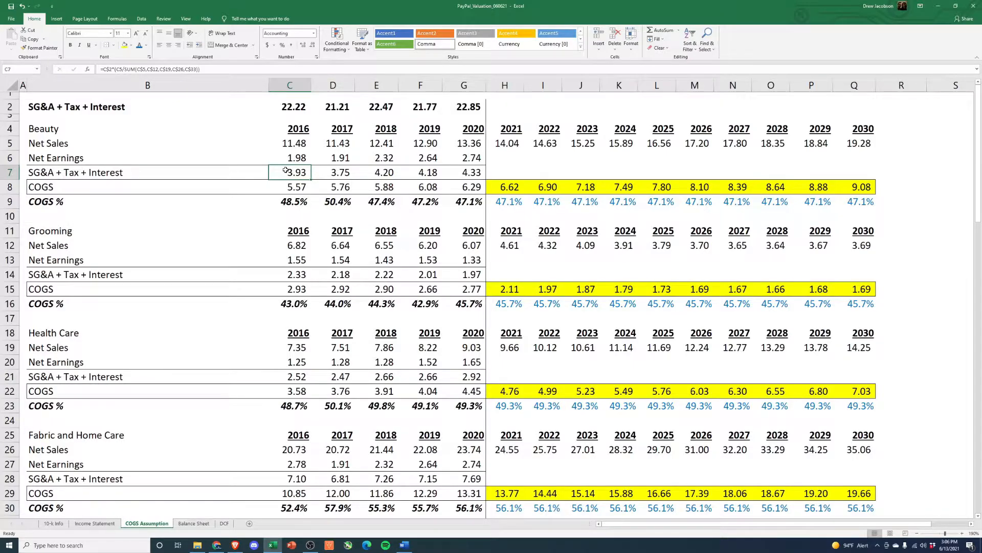
Inspect Beauty's 2016 COGS formula and its COGS % for each year from 2016 to 2020
click(301, 187)
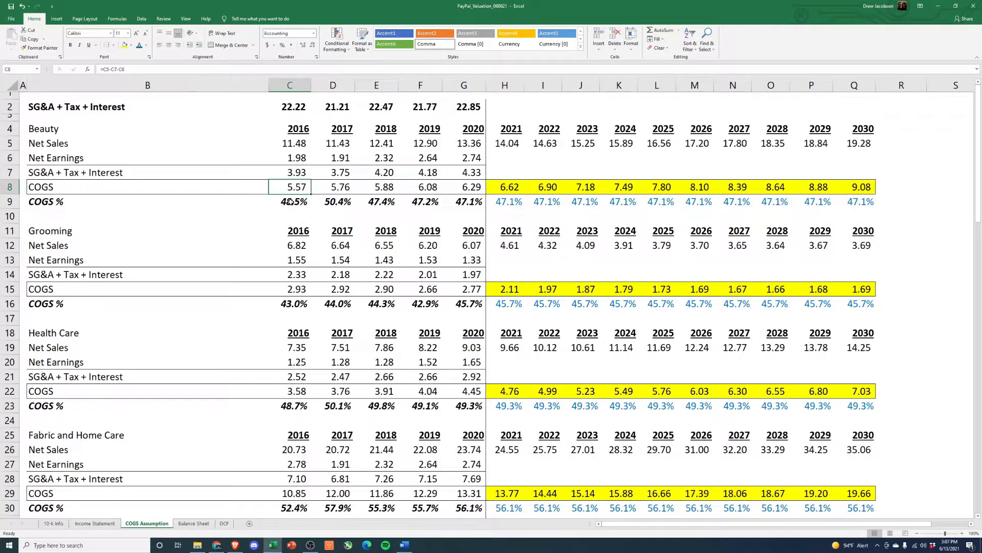
click(290, 202)
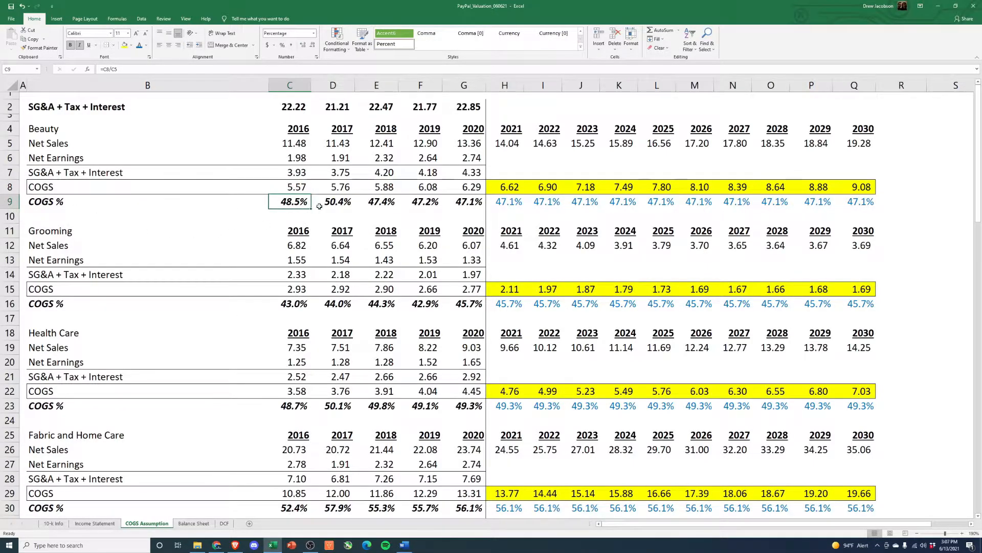
key(Right)
key(Right)
key(Right)
key(Right)
Review the historical COGS % of the Grooming, Health Care, and Fabric and Home Care segments
scroll(316, 234, down, 2)
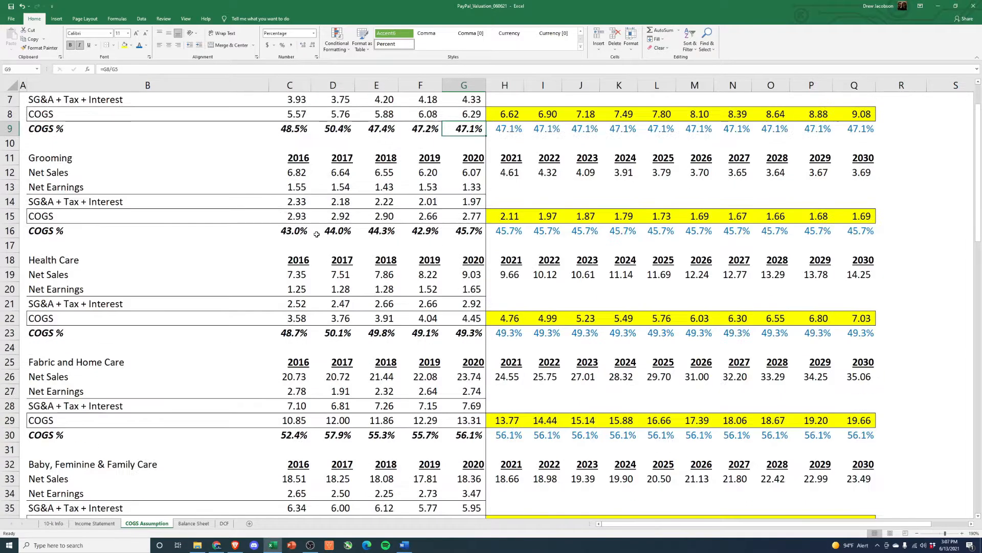
click(293, 232)
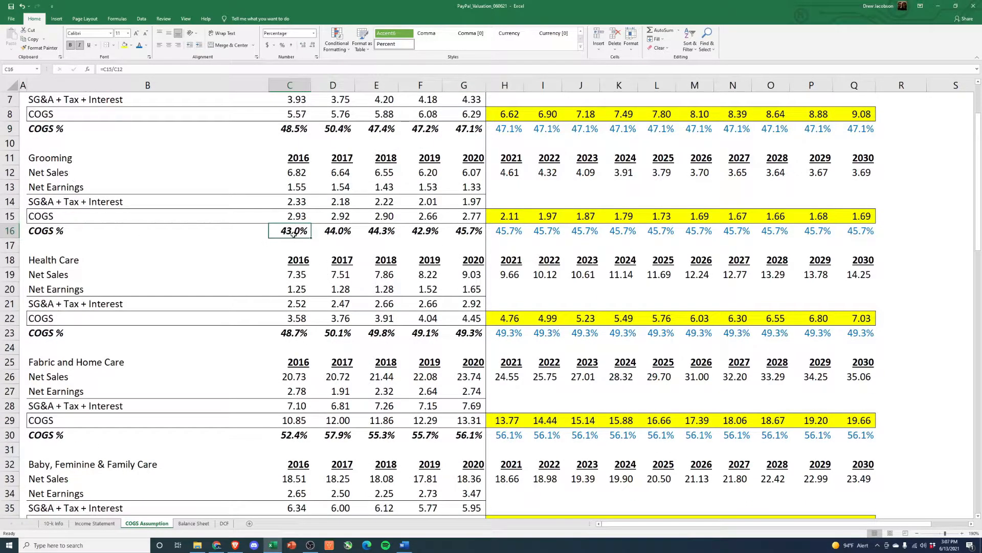
click(301, 333)
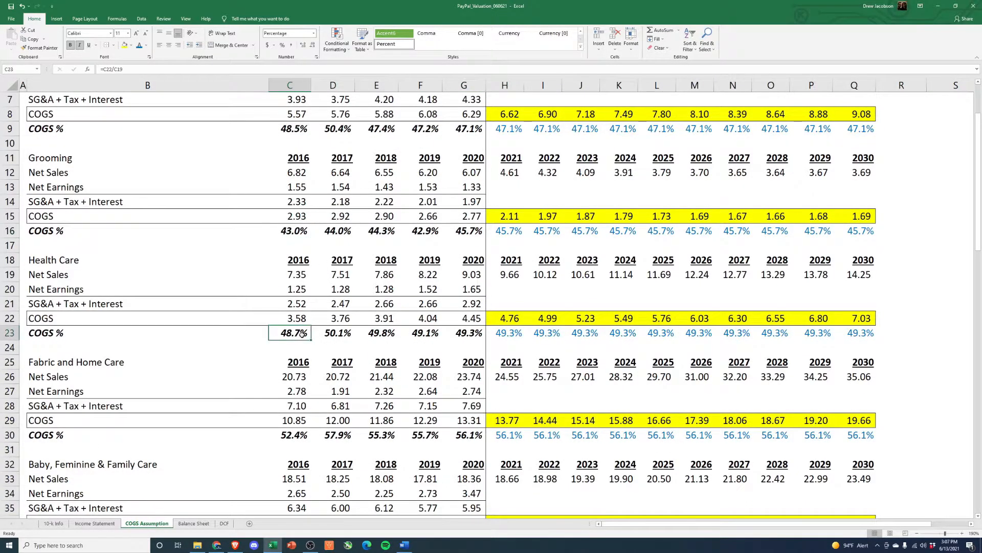
scroll(302, 333, down, 2)
key(Right)
key(Right)
key(Right)
key(Right)
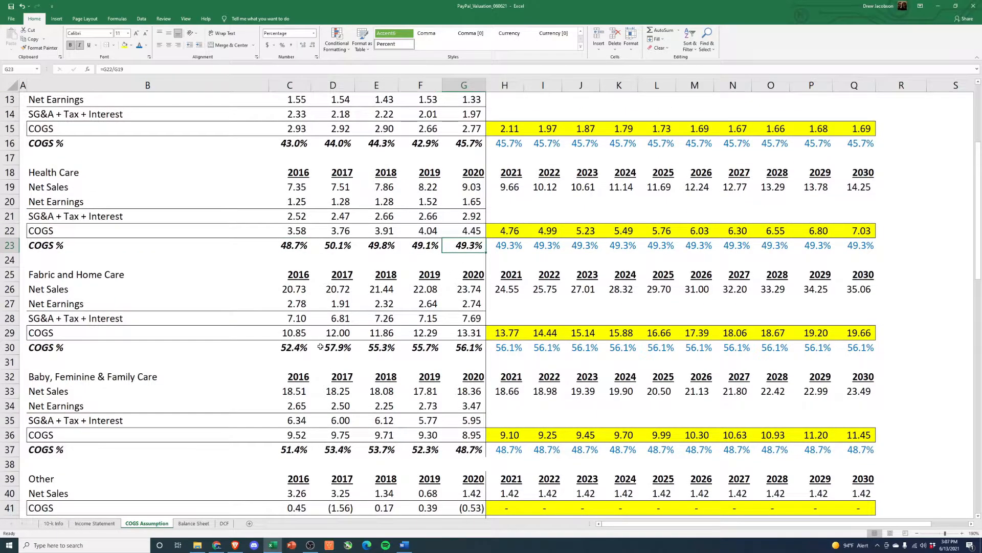
click(302, 347)
click(459, 348)
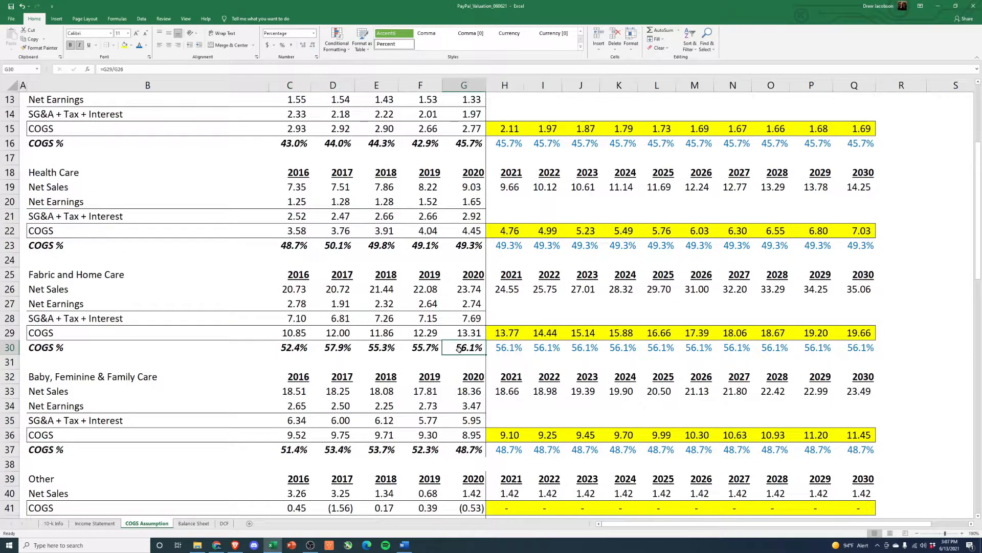
Review the 2016 to 2020 COGS % of Baby, Feminine & Family Care and of the Other segment
scroll(458, 348, down, 2)
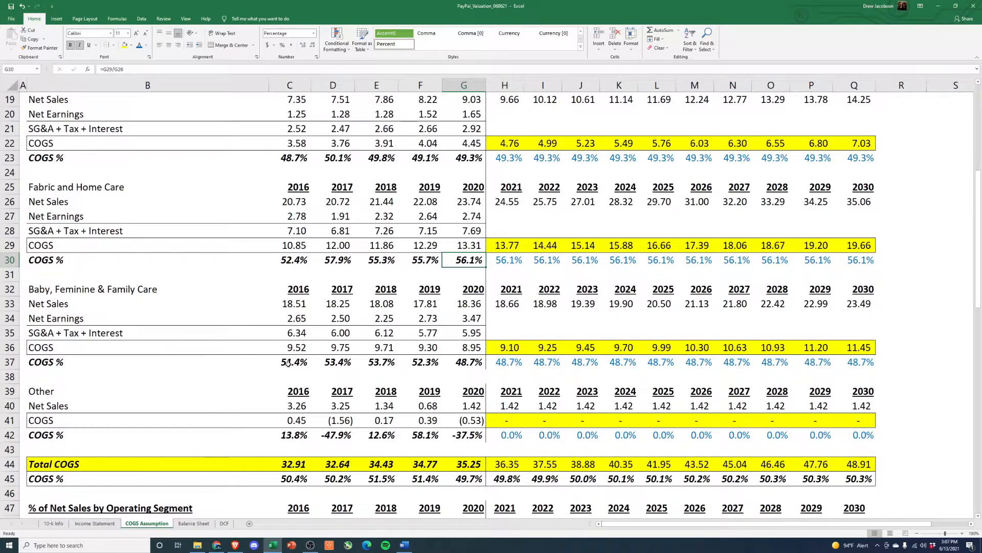
click(288, 363)
click(456, 363)
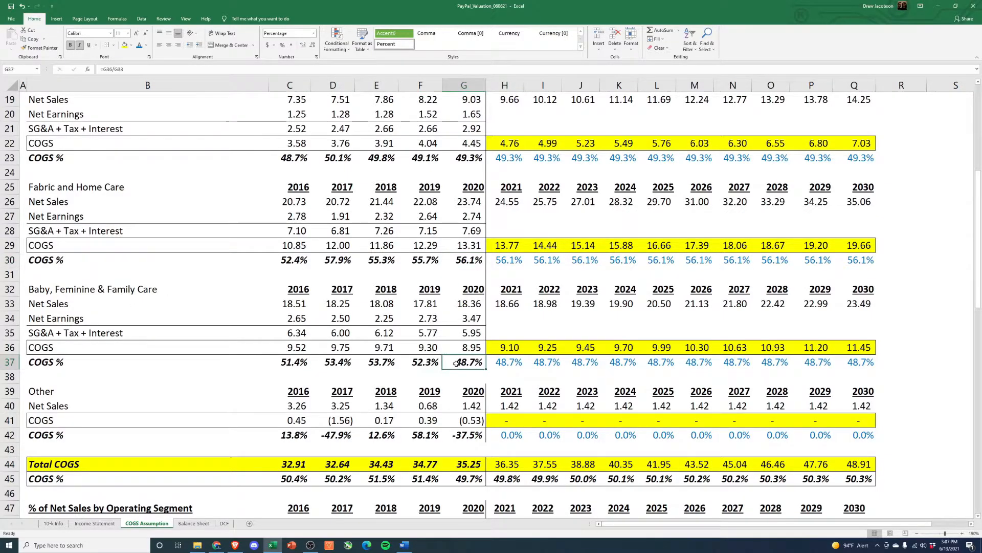
click(294, 435)
scroll(295, 435, down, 1)
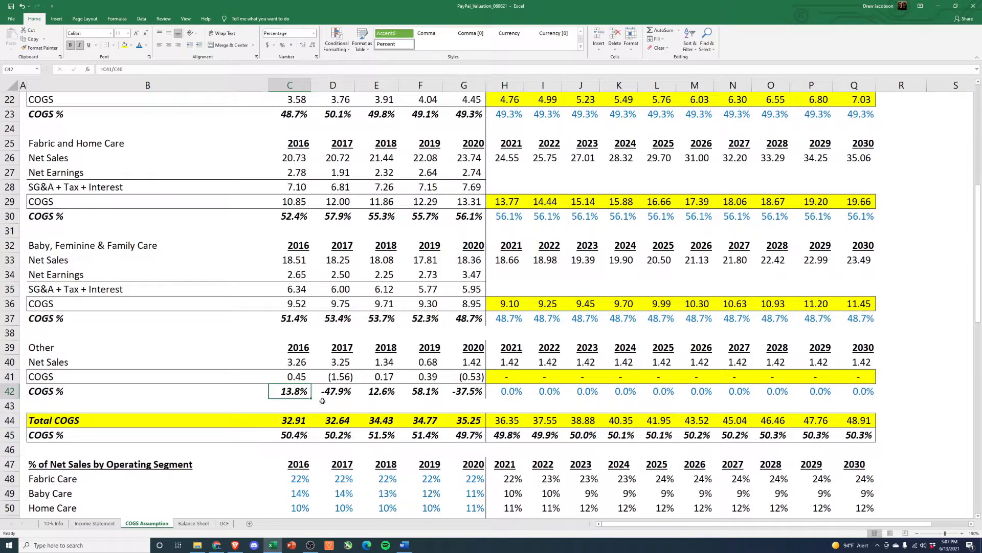
drag(468, 393, 282, 392)
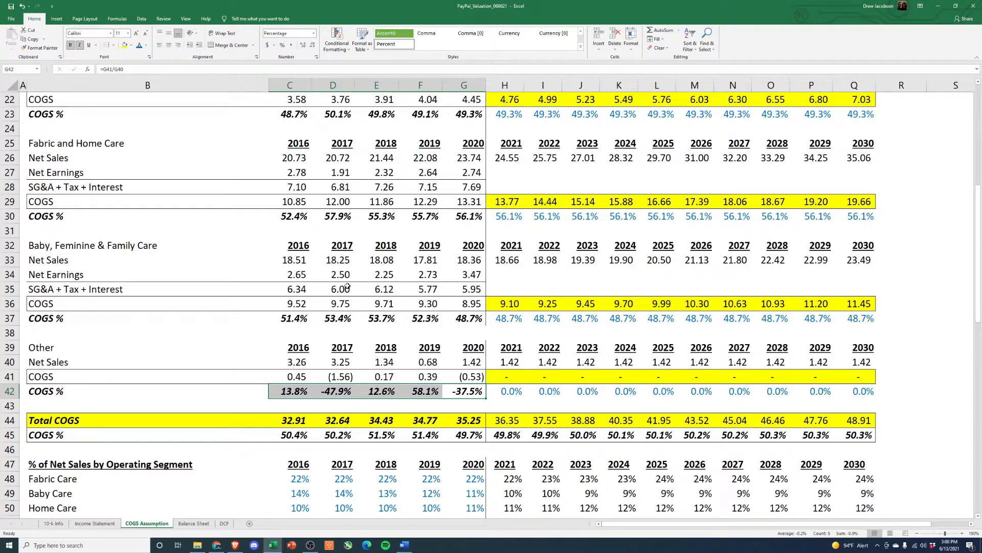
Look over the segment forecasts and select Health Care's projected COGS for 2021 to 2030
scroll(410, 307, up, 7)
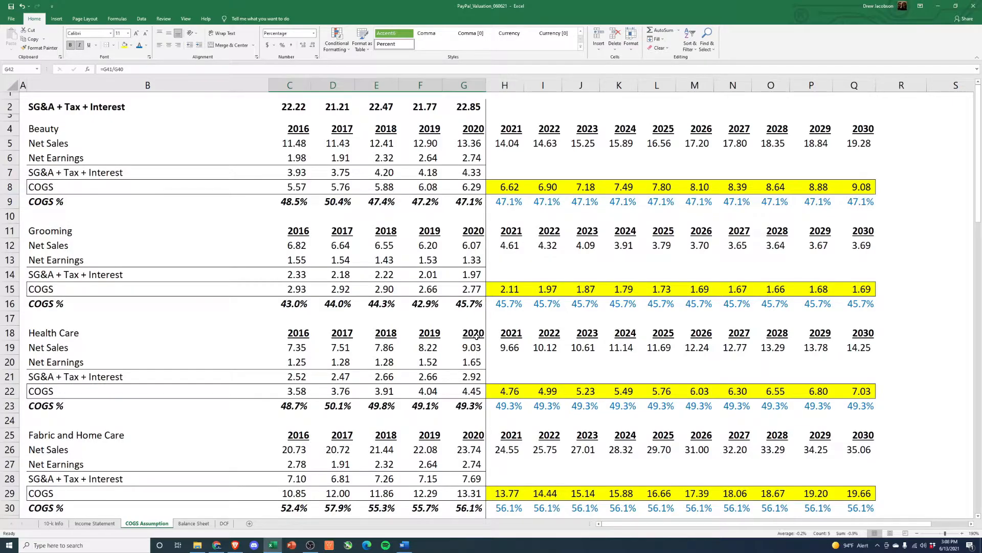
scroll(546, 335, down, 3)
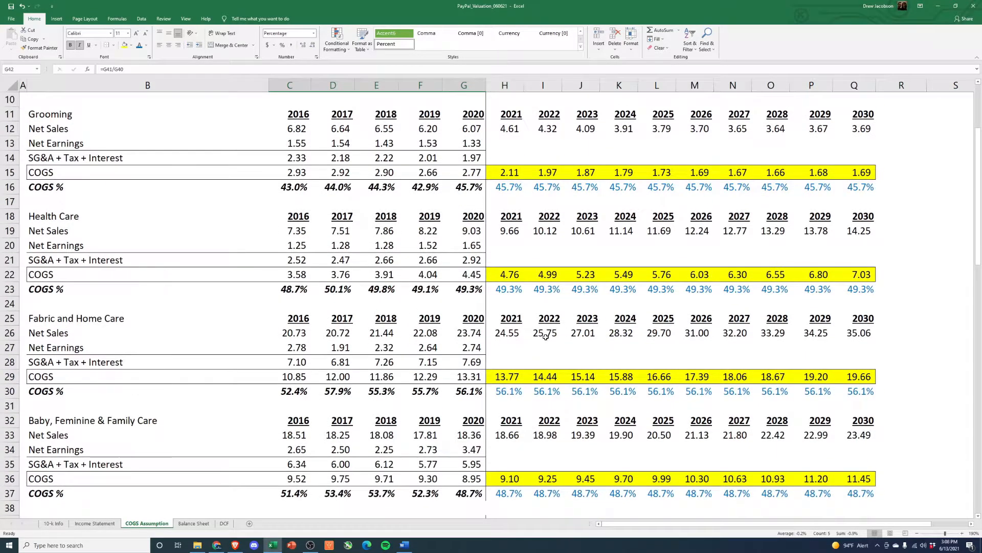
scroll(545, 335, up, 3)
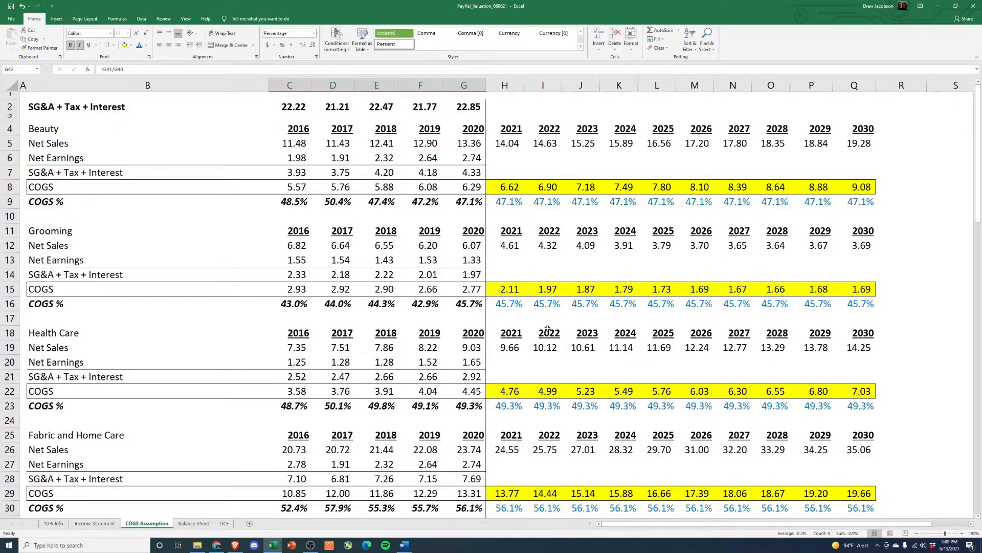
scroll(545, 335, down, 4)
click(504, 229)
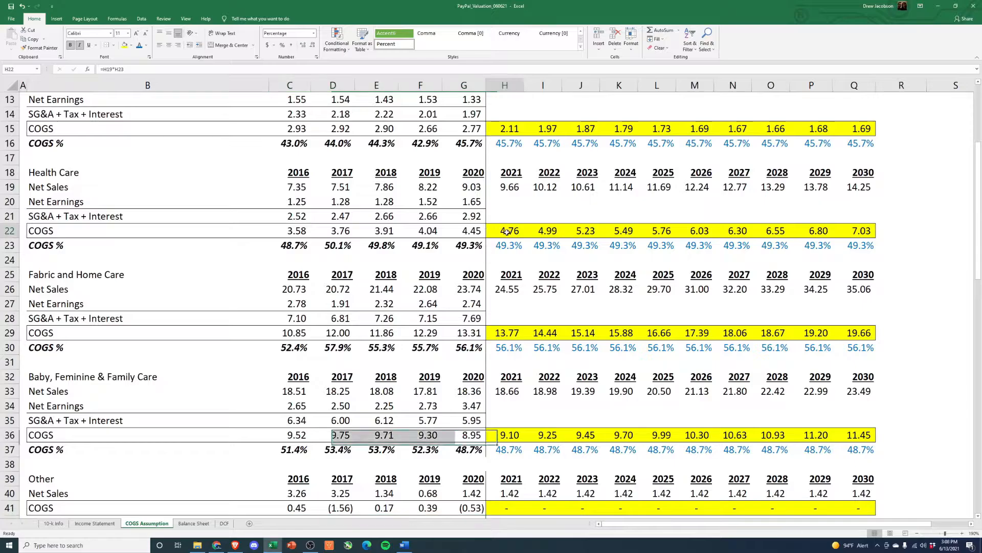
key(shift+Right)
key(shift+Right)
key(shift+Right)
key(shift+Right)
key(shift+Right)
key(shift+Right)
key(shift+Right)
key(shift+Right)
key(shift+Right)
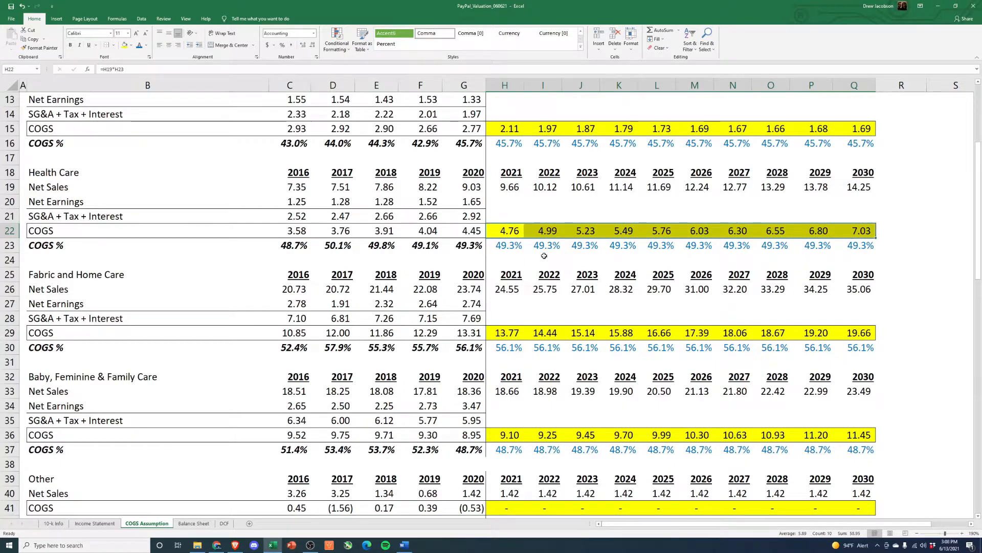
Select Health Care's projected COGS % for 2021 to 2030 to review the assumption behind its COGS
click(510, 246)
key(shift+Right)
key(shift+Right)
key(shift+Right)
key(shift+Right)
key(shift+Right)
key(shift+Right)
key(shift+Right)
key(shift+Right)
key(shift+Right)
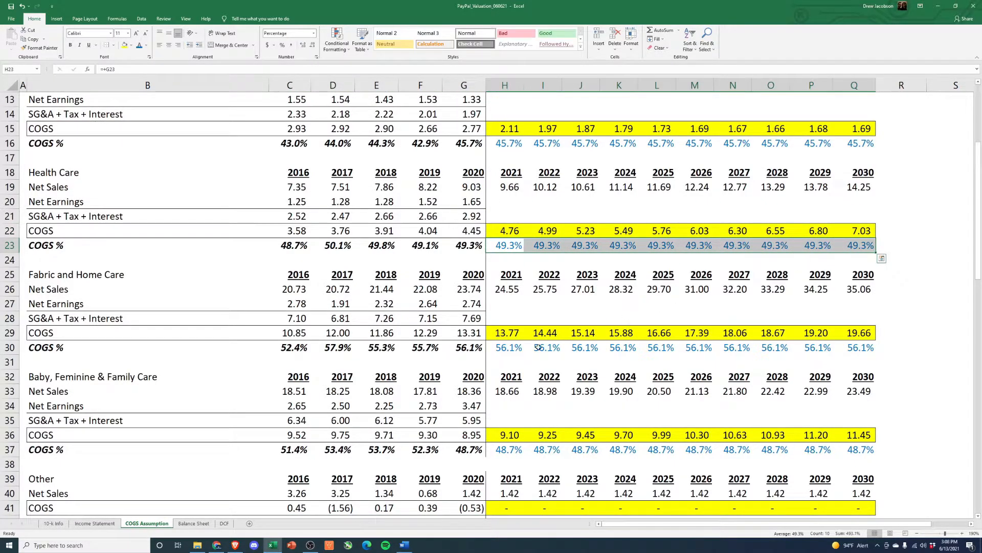
Check Fabric and Home Care's 2021 COGS % formula and the COGS % row under Total COGS, including 2020 and 2030
click(507, 349)
scroll(406, 391, down, 5)
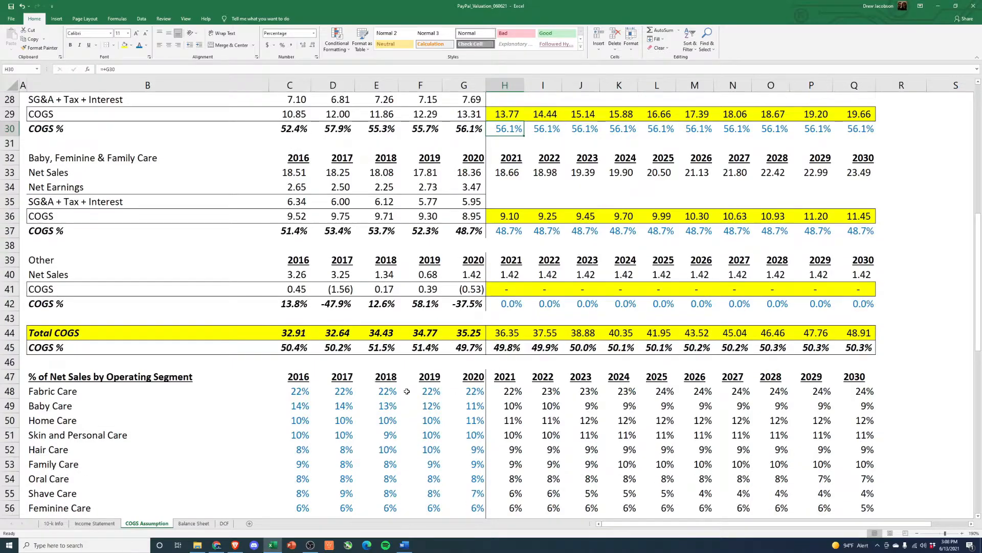
click(11, 347)
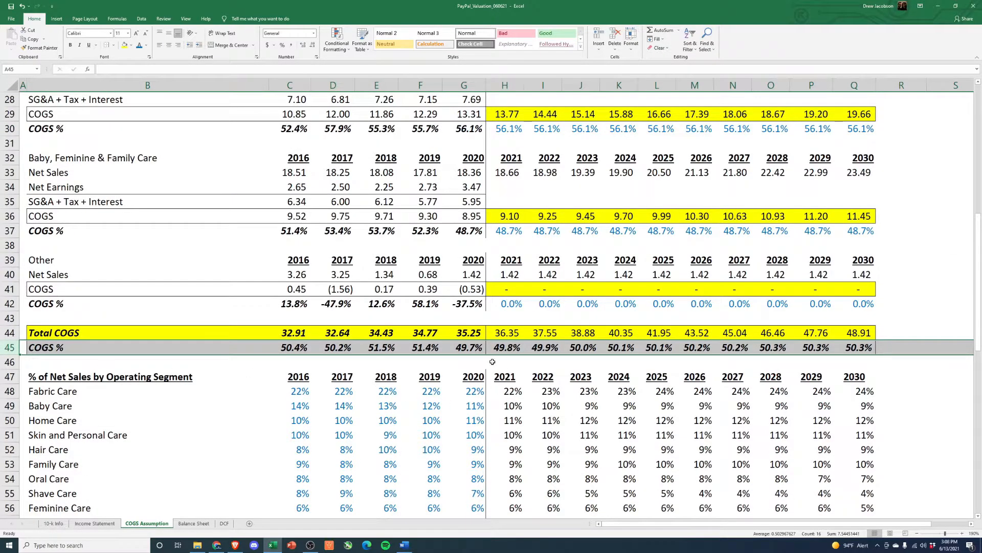
click(469, 350)
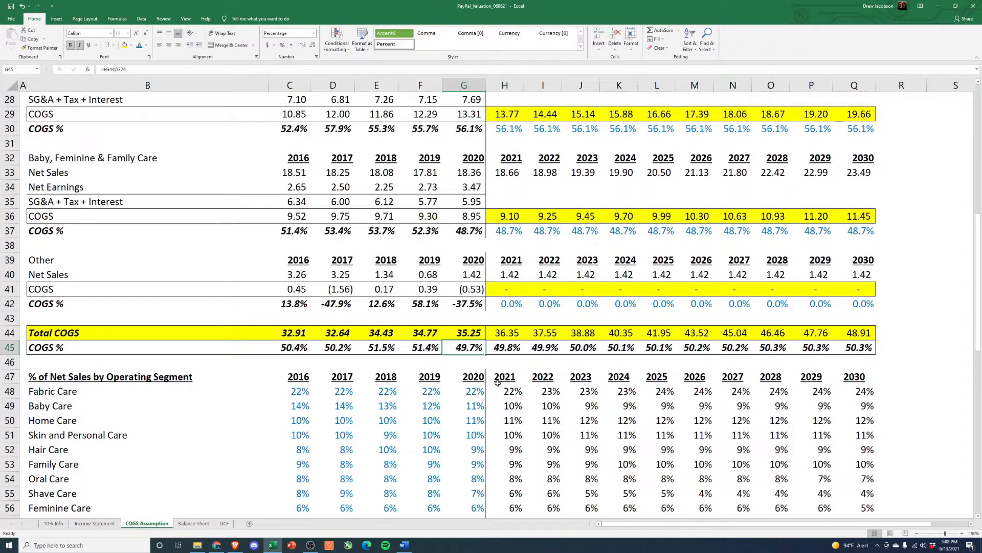
click(864, 350)
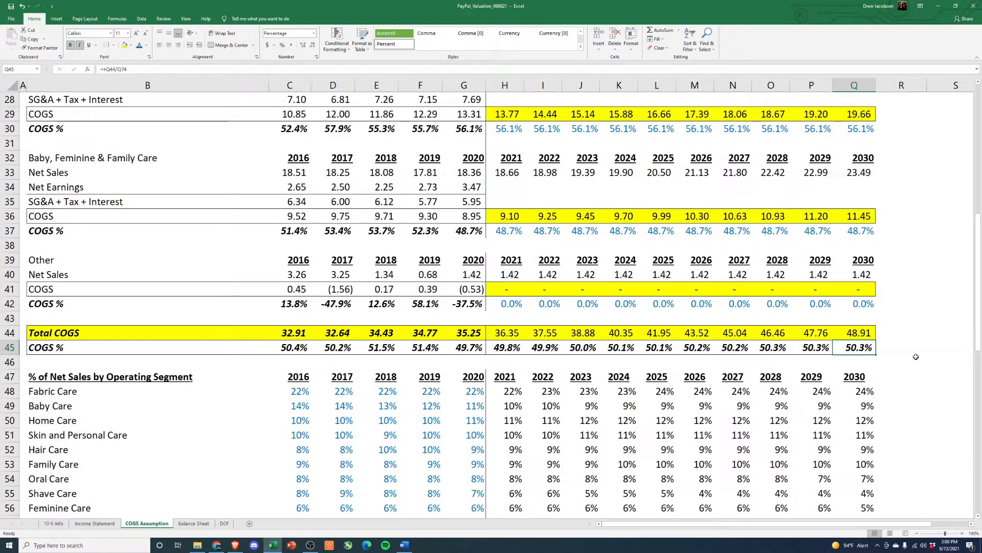
Inspect Fabric and Home Care's 2021 COGS % and select its projected COGS for 2021 to 2030
scroll(571, 369, up, 3)
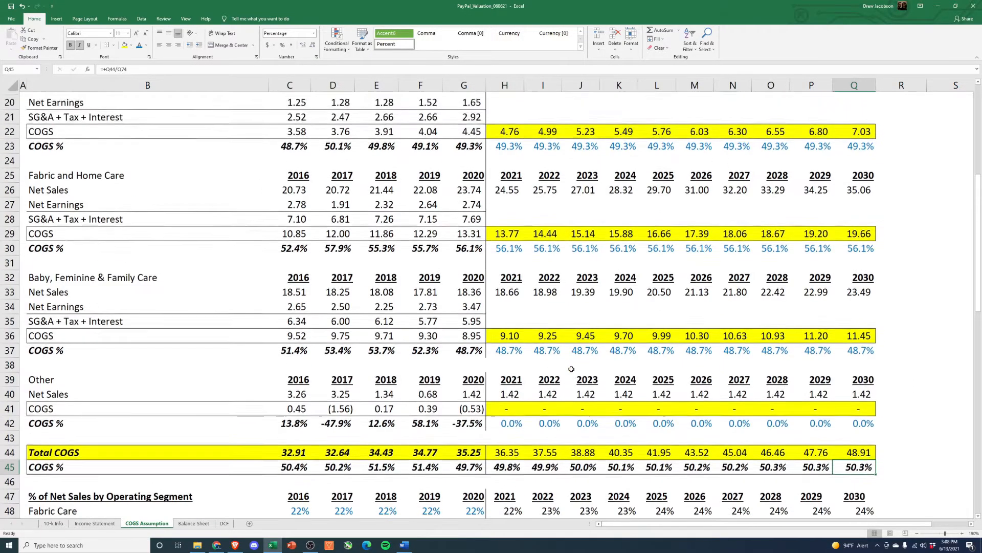
click(503, 256)
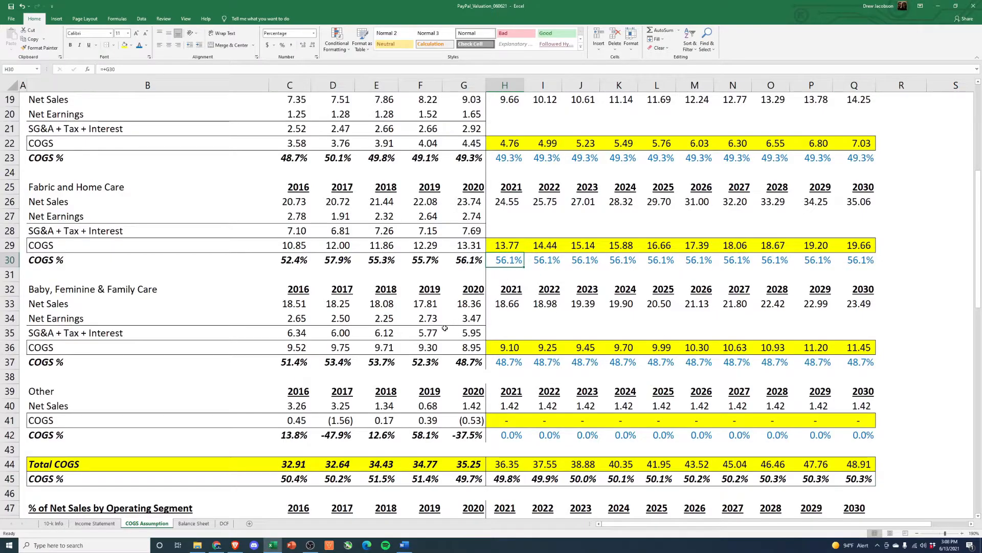
drag(508, 246, 870, 246)
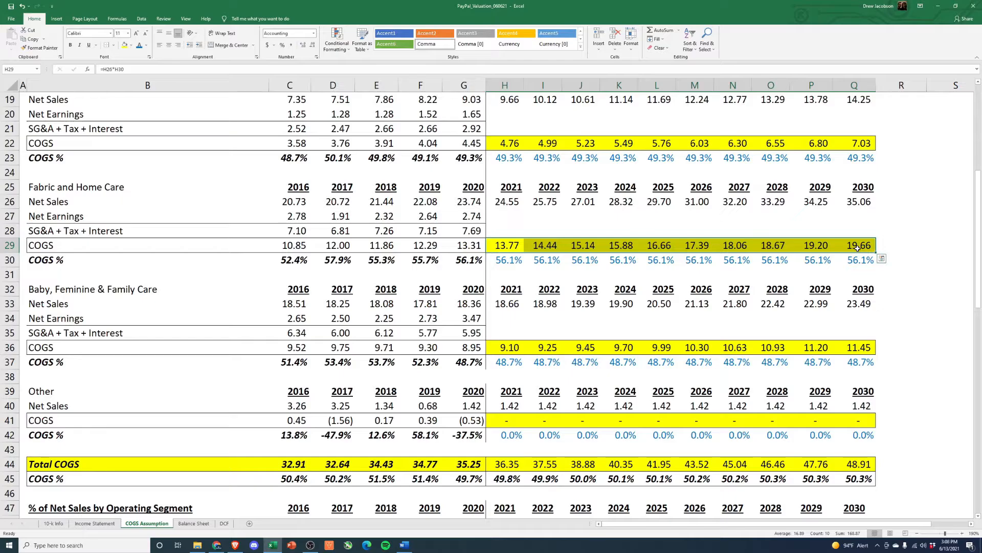
scroll(707, 285, up, 1)
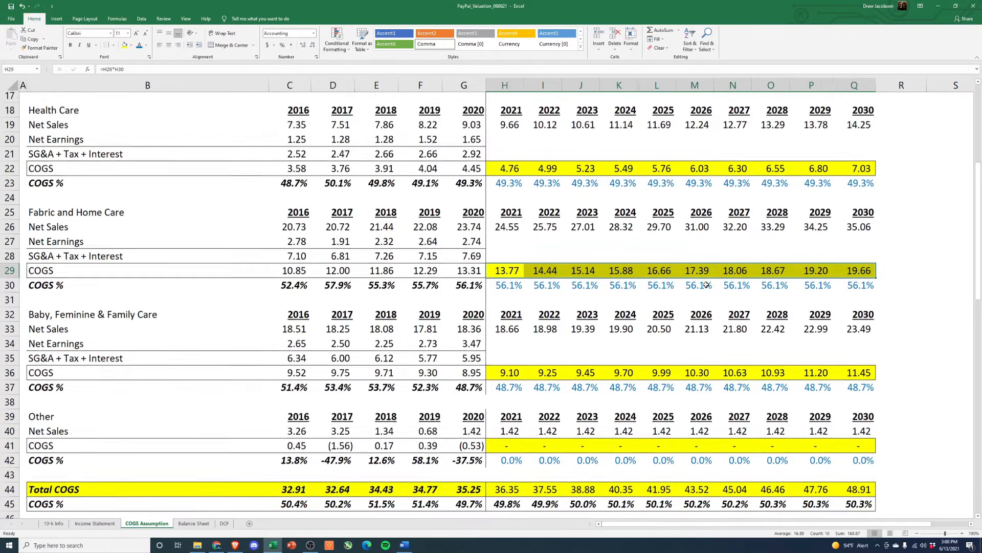
scroll(707, 285, up, 2)
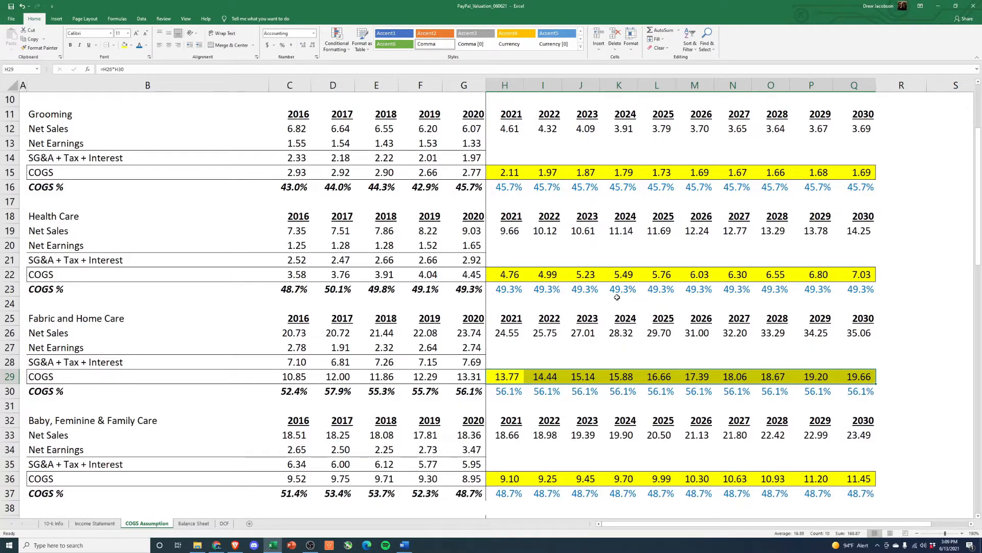
scroll(597, 290, down, 1)
scroll(597, 289, down, 2)
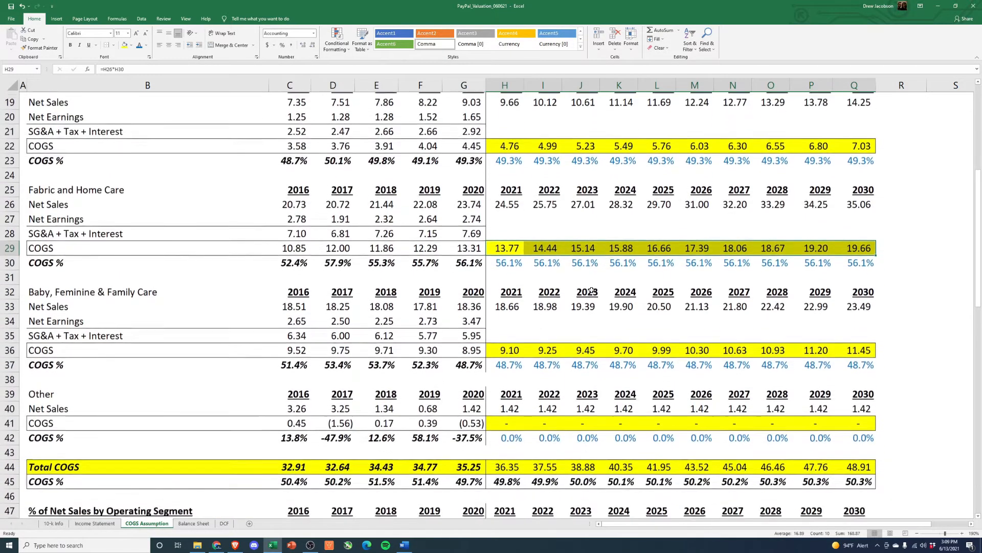
Examine Beauty's 2021 COGS formula, Grooming's 2021 net sales, and Grooming's projected COGS % for 2021 to 2030
scroll(508, 376, up, 4)
scroll(508, 376, up, 2)
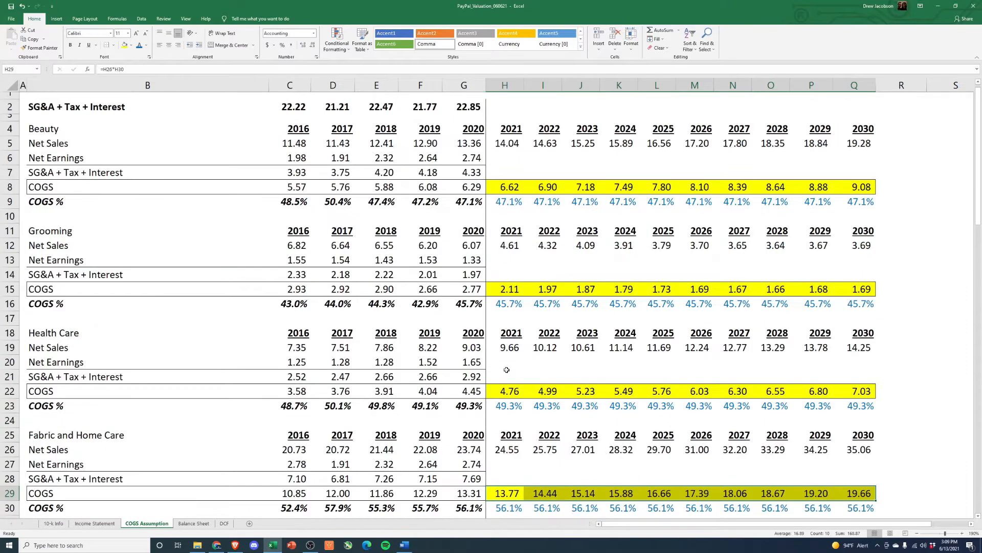
click(520, 187)
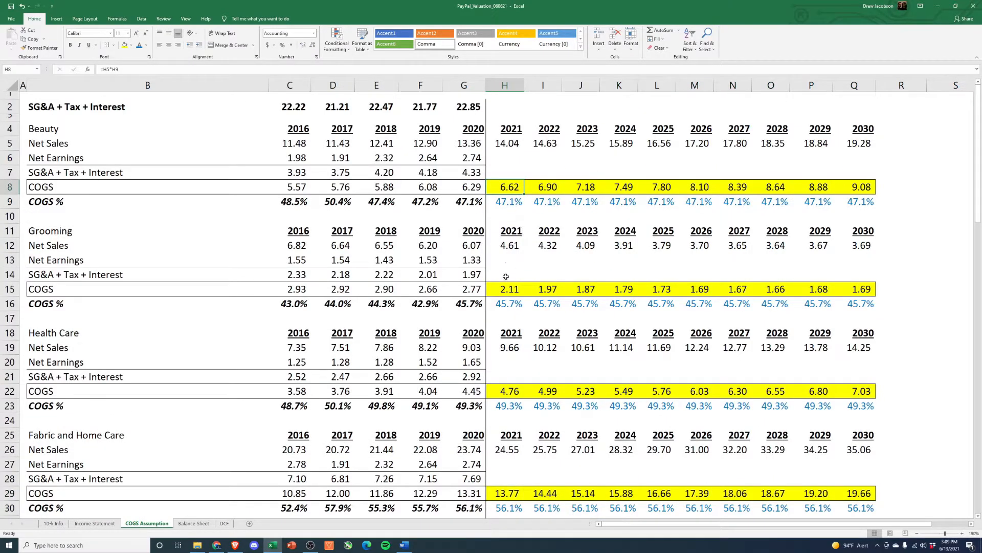
click(510, 245)
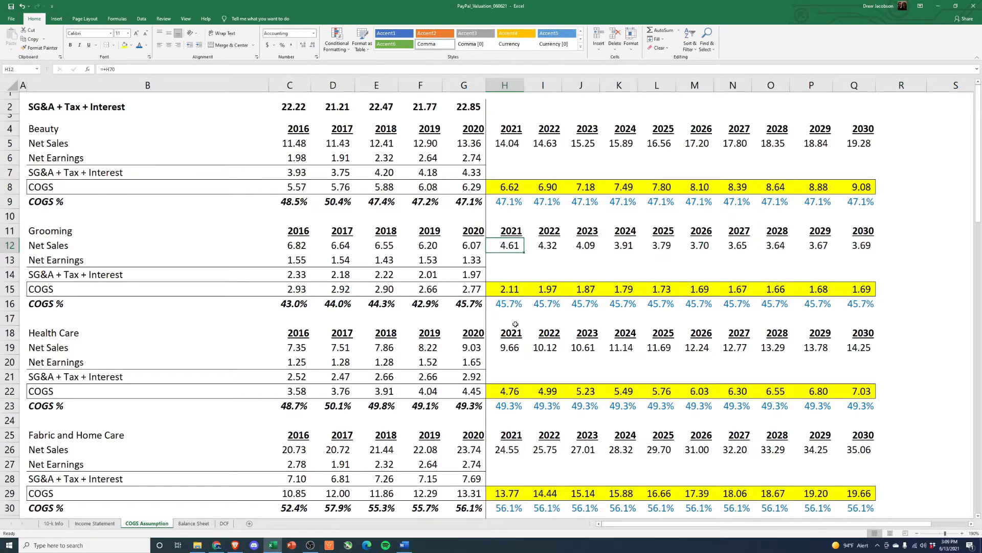
drag(510, 304, 848, 303)
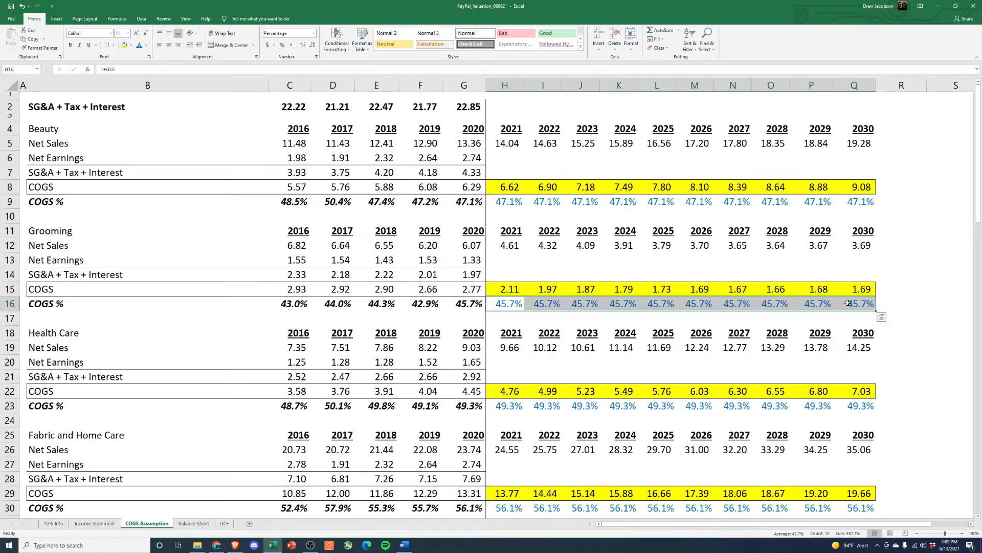
Compare the 2021 and 2030 COGS % values under Total COGS
scroll(848, 304, down, 9)
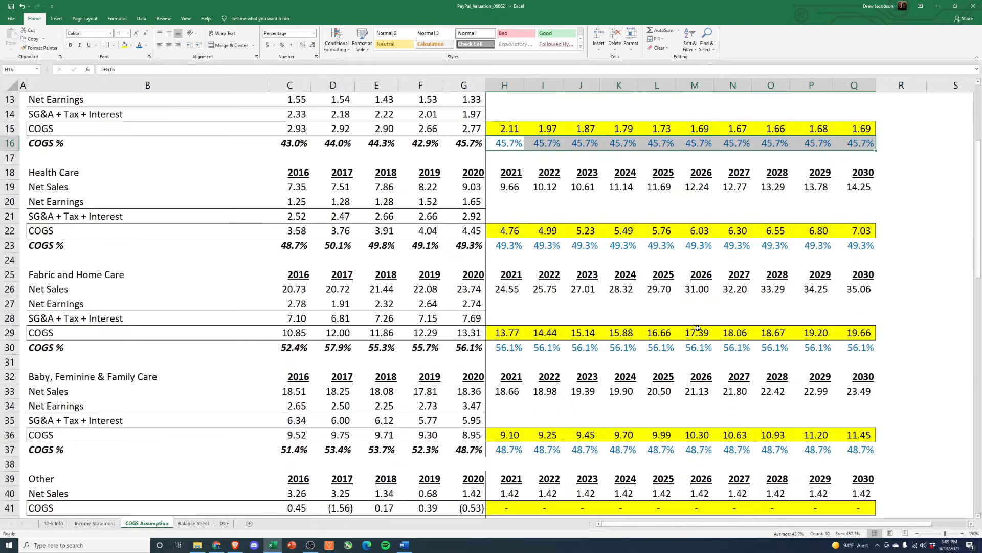
click(510, 348)
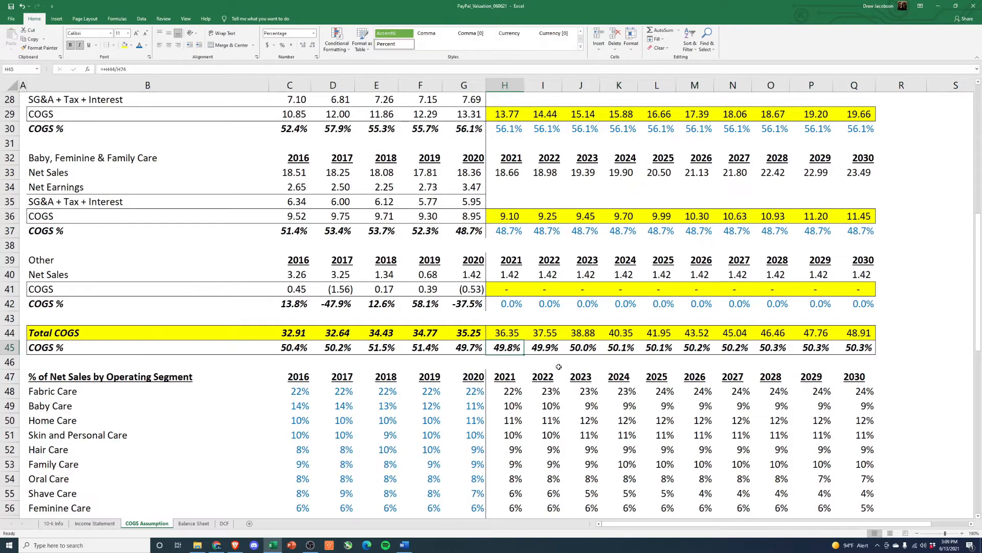
click(853, 348)
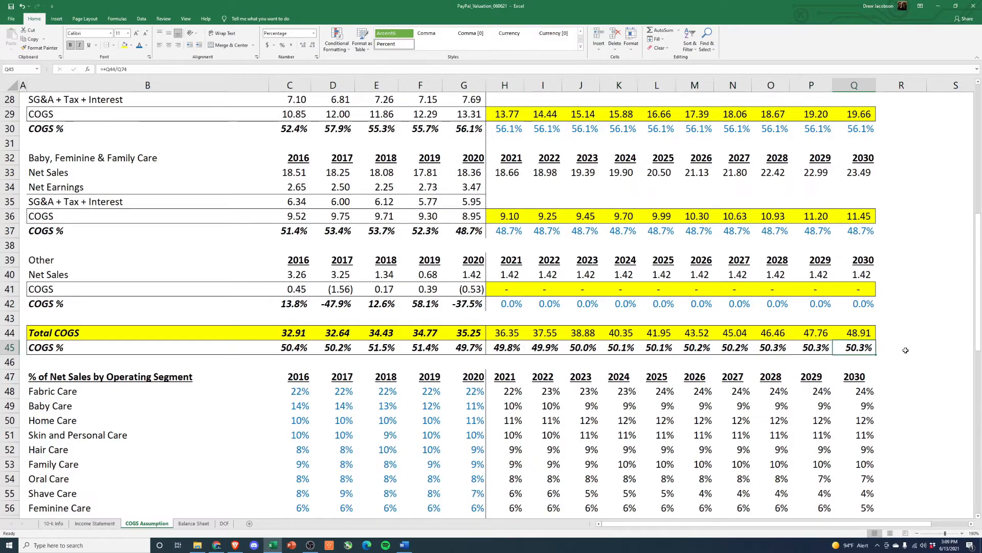